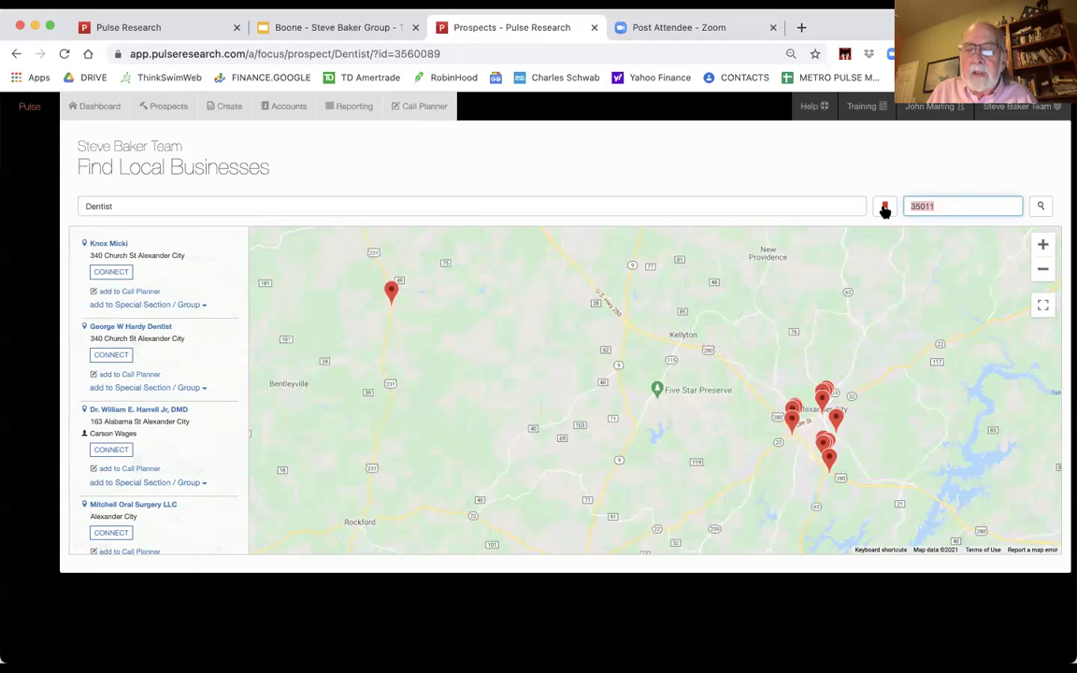
# Step: Open the form for bookmarking the current map search area and examine its name and home view options
pyautogui.click(885, 209)
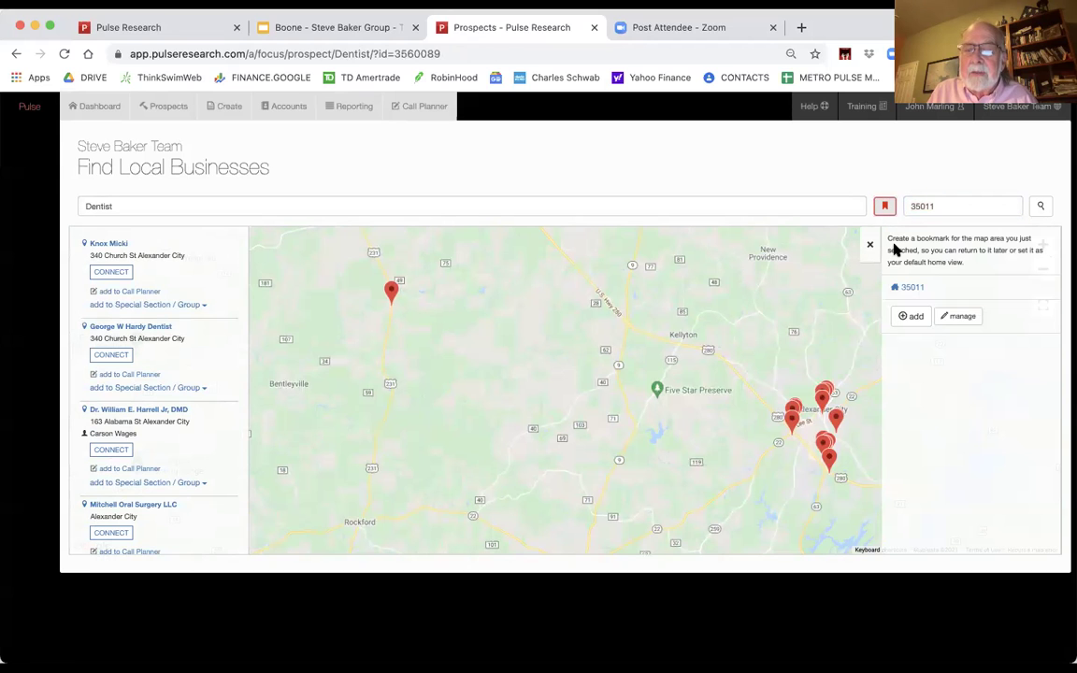
pyautogui.click(912, 316)
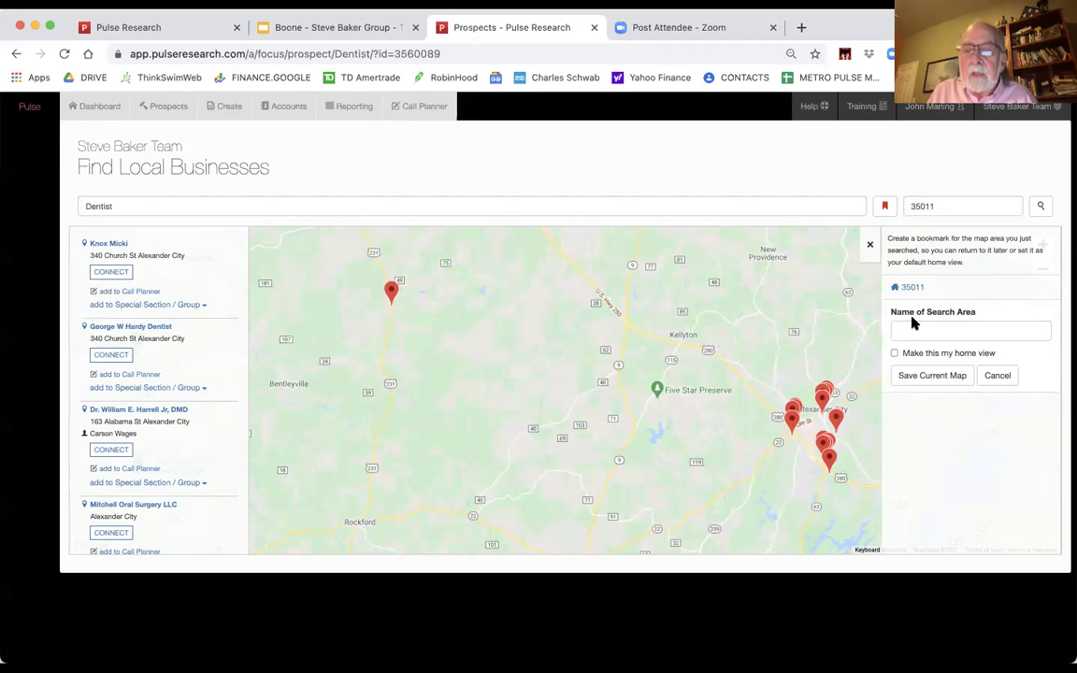
pyautogui.click(912, 328)
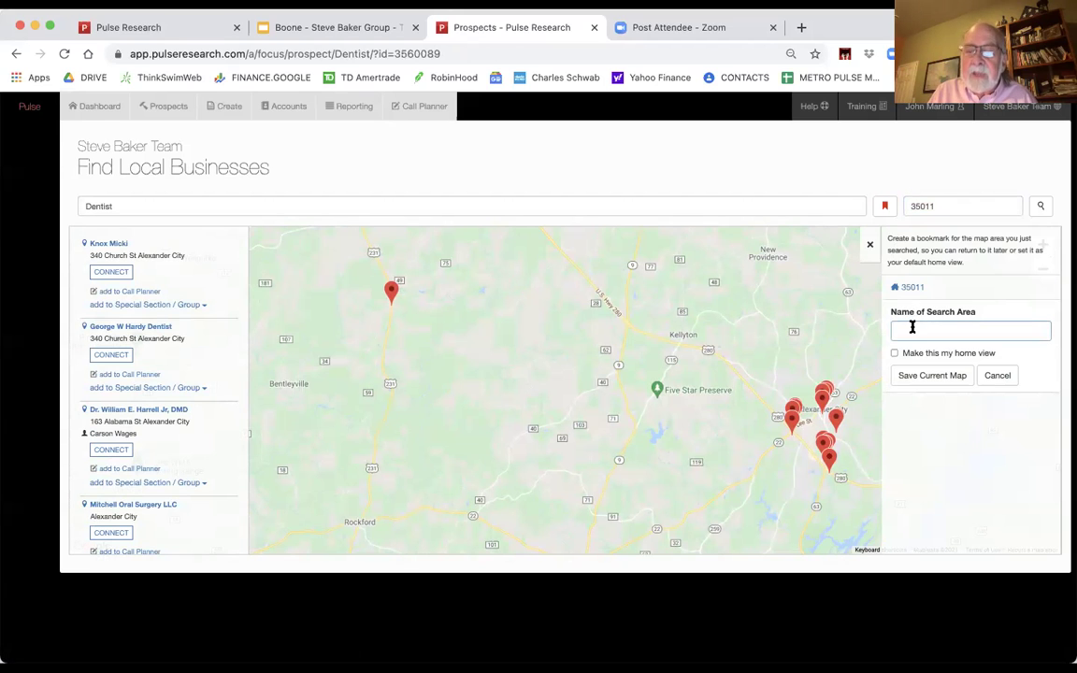
pyautogui.click(895, 354)
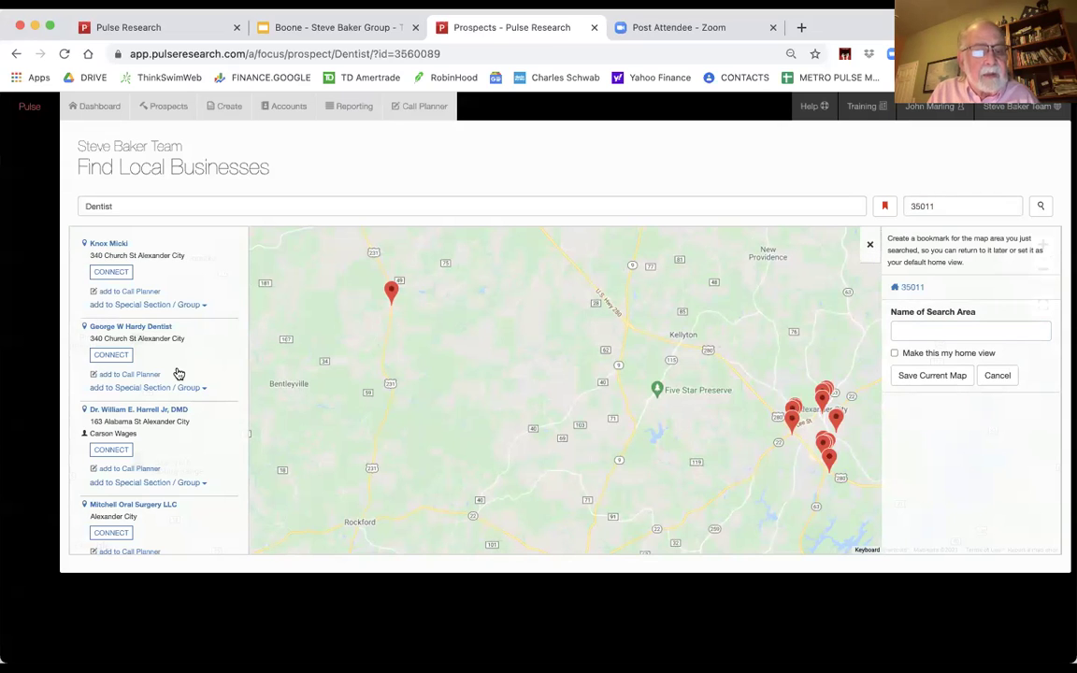
# Step: Add the second through sixth dentist listings in the search results to the Call Planner
pyautogui.scroll(-1, 138, 323)
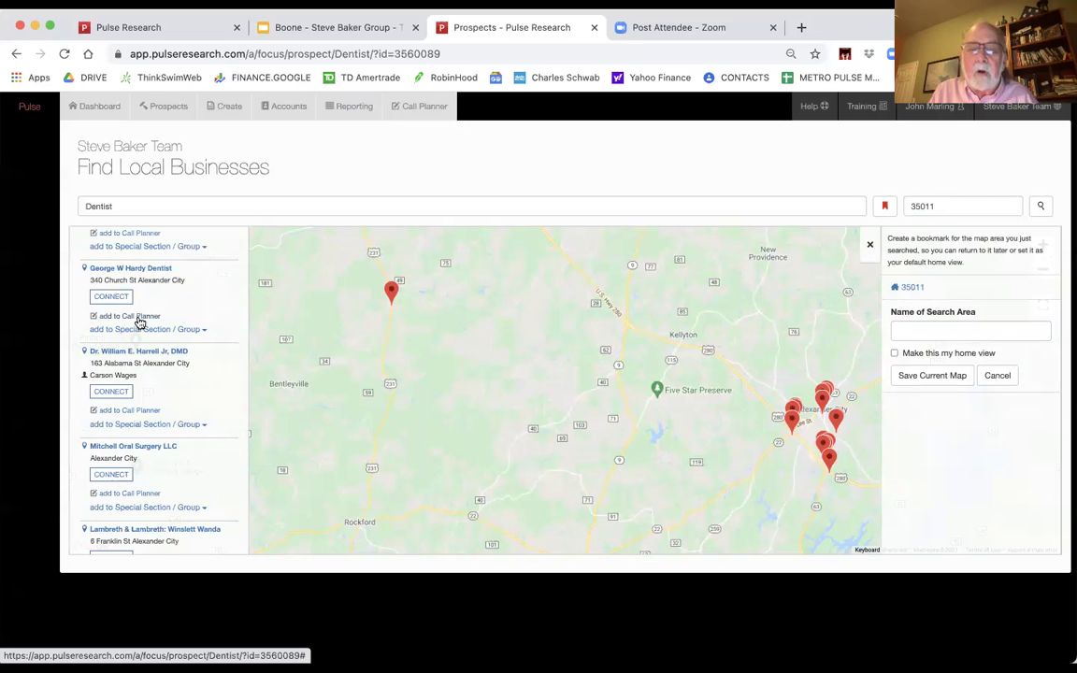
pyautogui.click(132, 410)
pyautogui.scroll(-2, 137, 404)
pyautogui.click(136, 367)
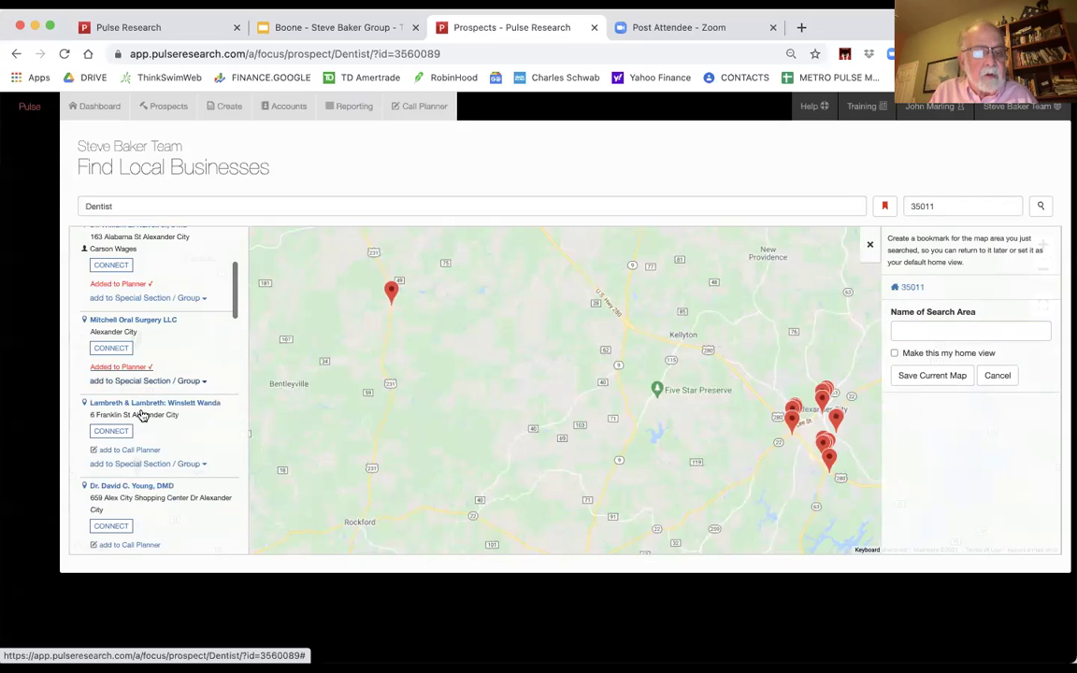
pyautogui.click(142, 451)
pyautogui.scroll(-1, 145, 456)
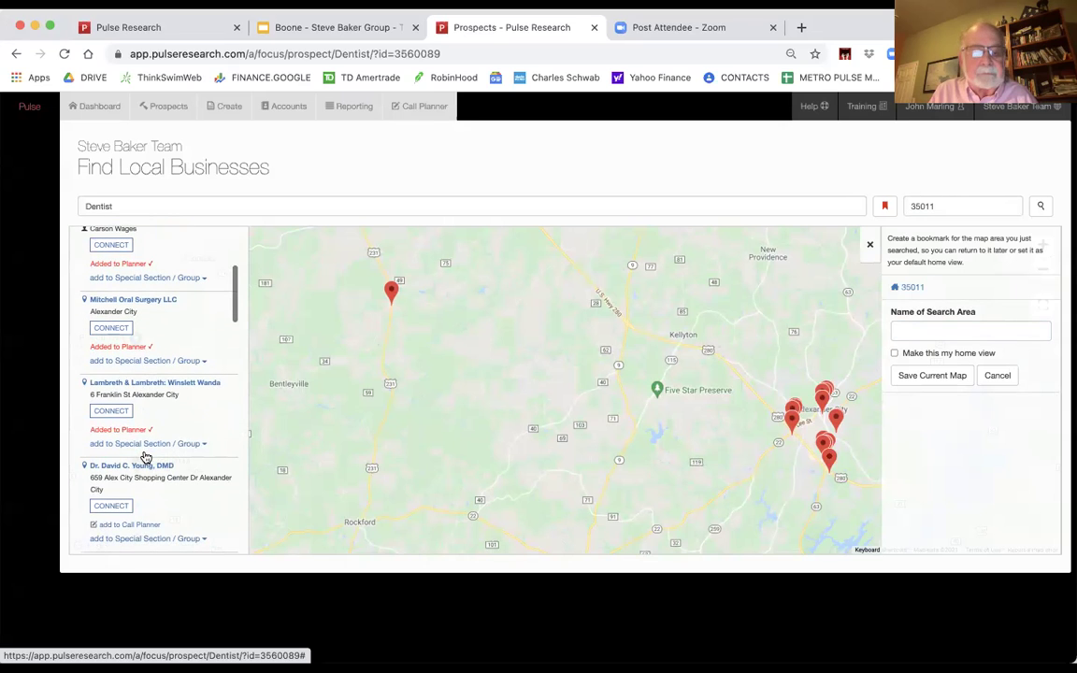
pyautogui.scroll(-1, 141, 496)
pyautogui.click(143, 499)
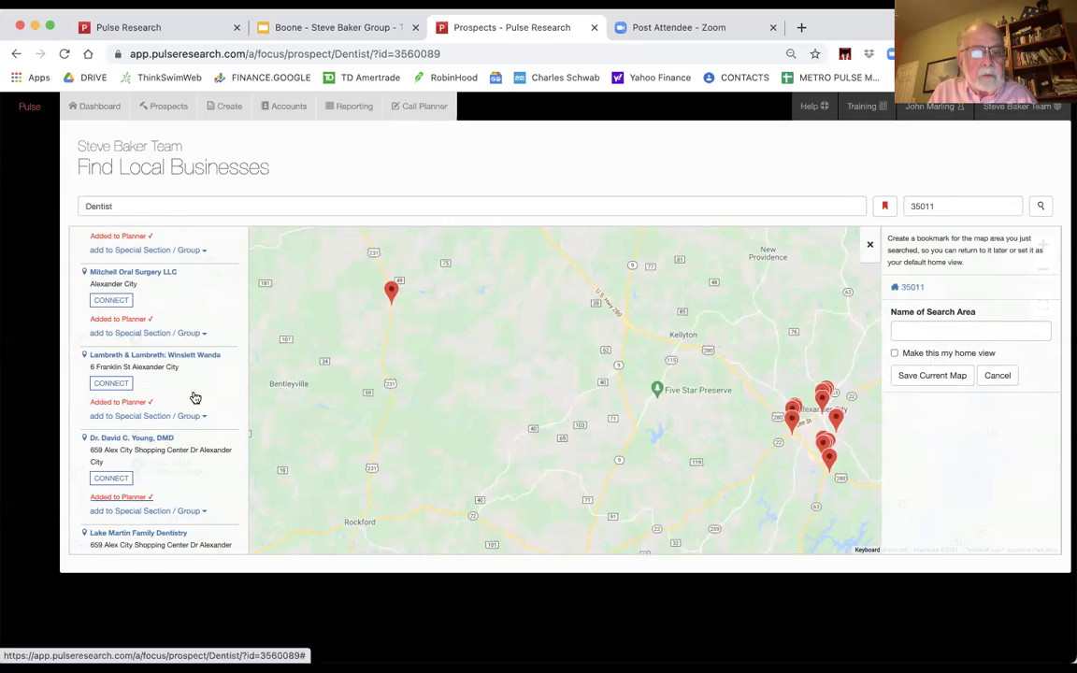
pyautogui.scroll(5, 195, 398)
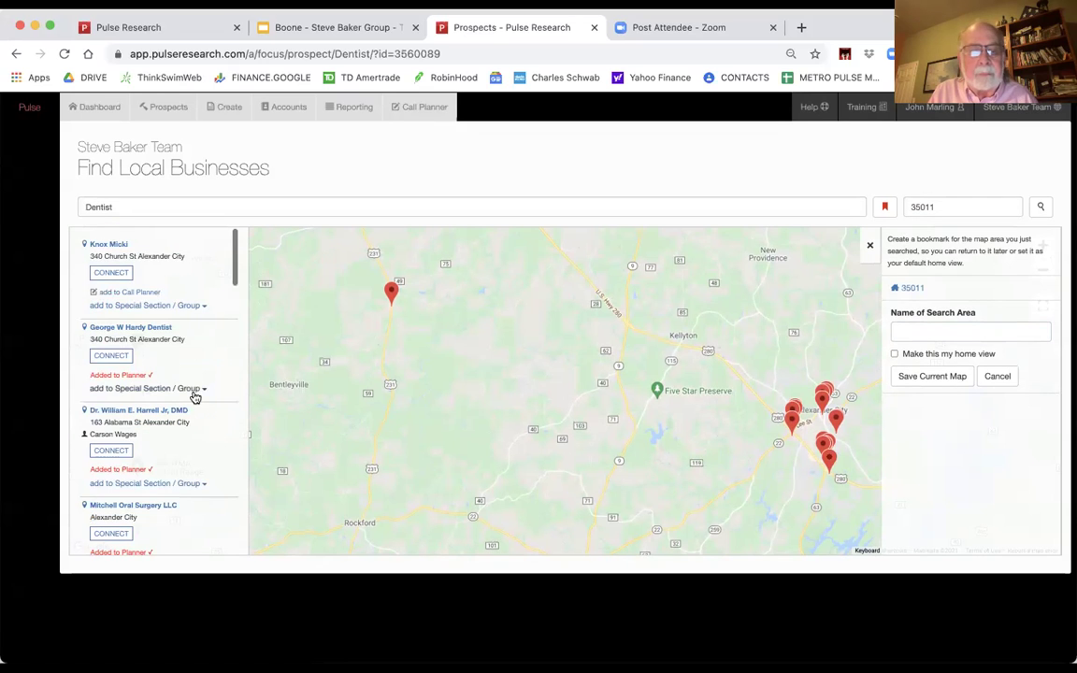
# Step: Go to this week's Call Planner and open the phone call script for the first dentist listed
pyautogui.click(417, 110)
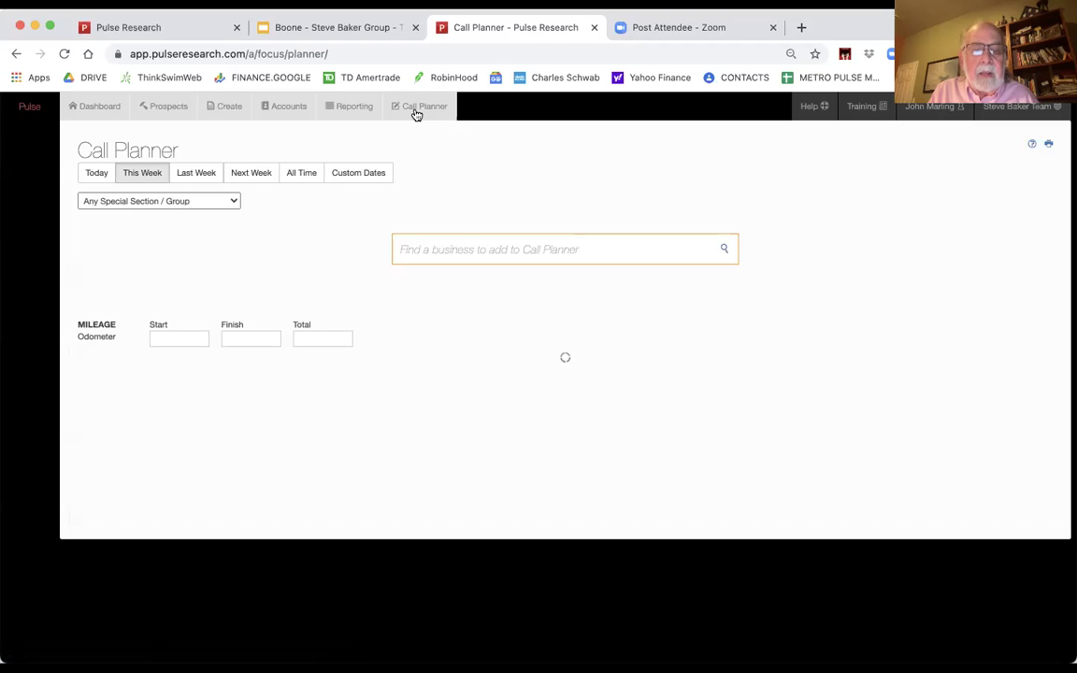
pyautogui.scroll(-2, 296, 320)
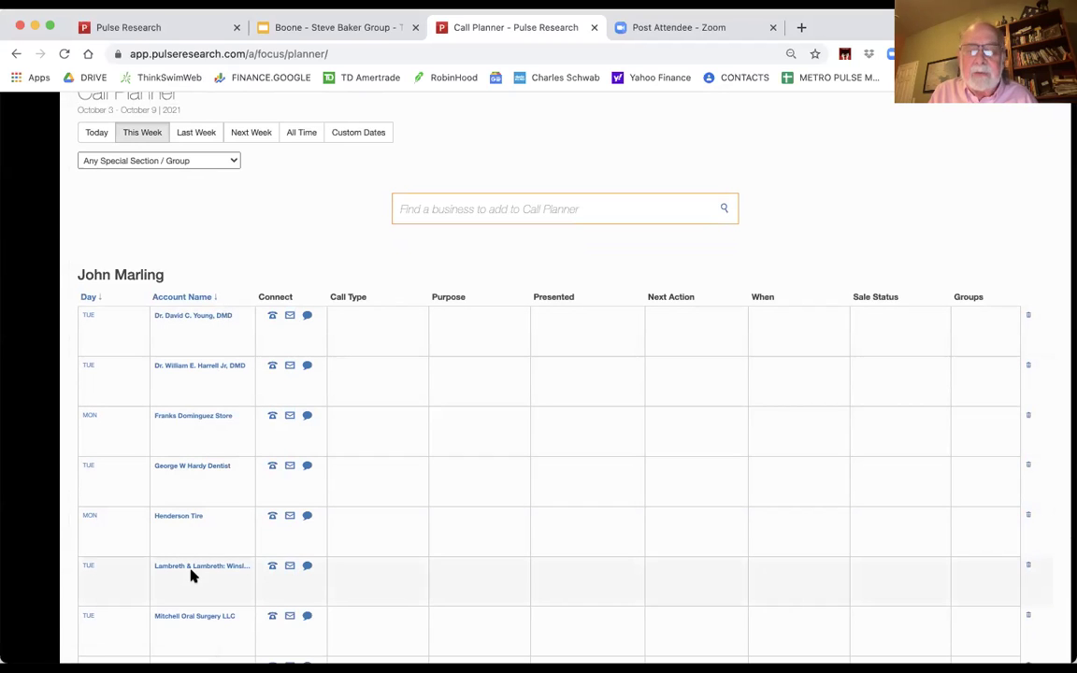
pyautogui.click(273, 317)
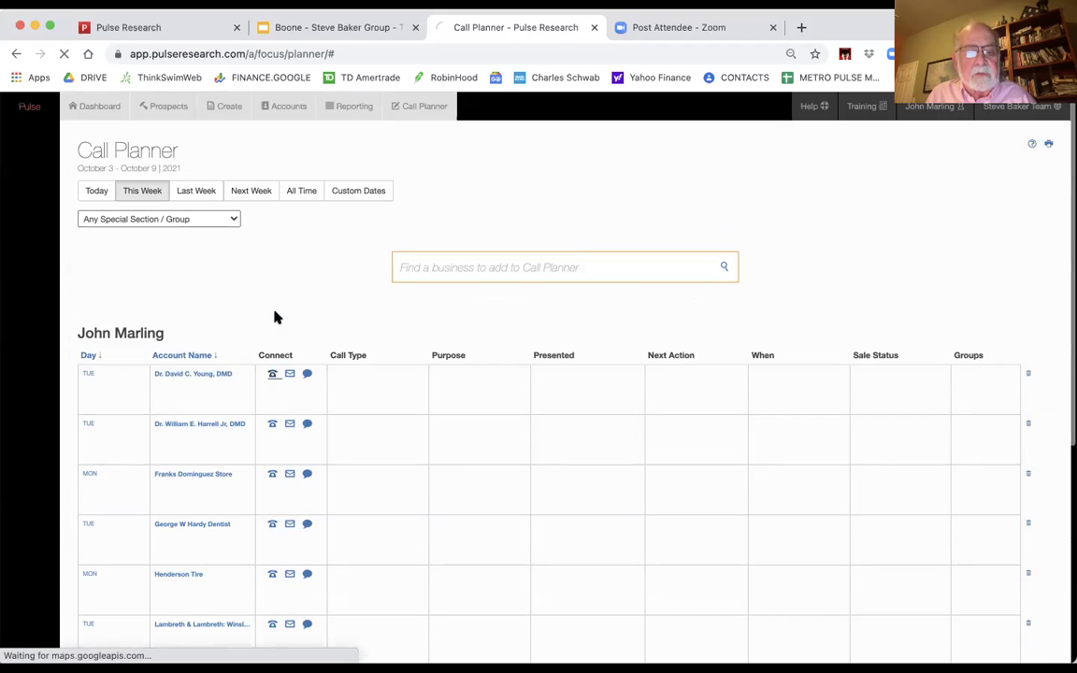
pyautogui.click(272, 375)
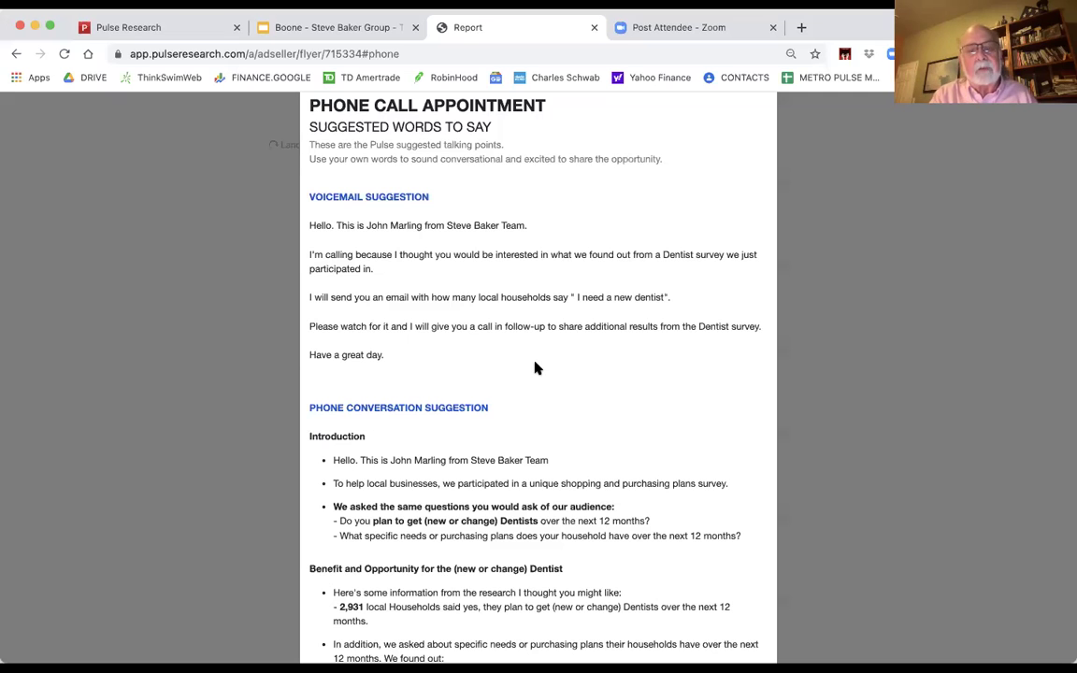
# Step: Review the suggested phone script, mark the dentist prospect as engaged, and close the script
pyautogui.scroll(1, 535, 367)
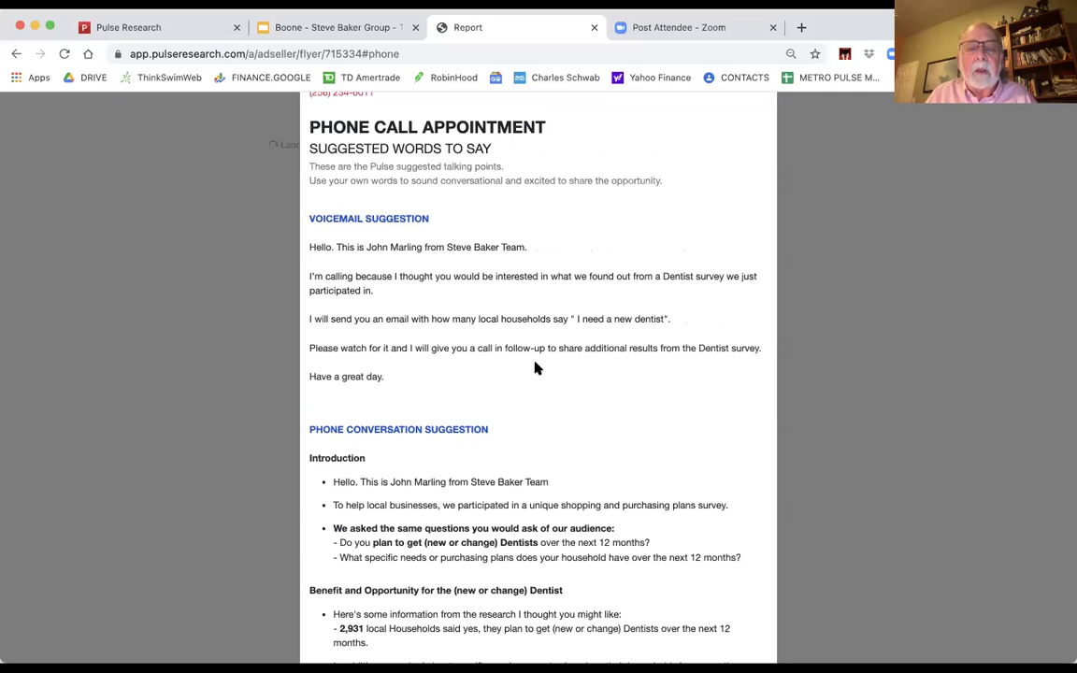
pyautogui.scroll(3, 506, 280)
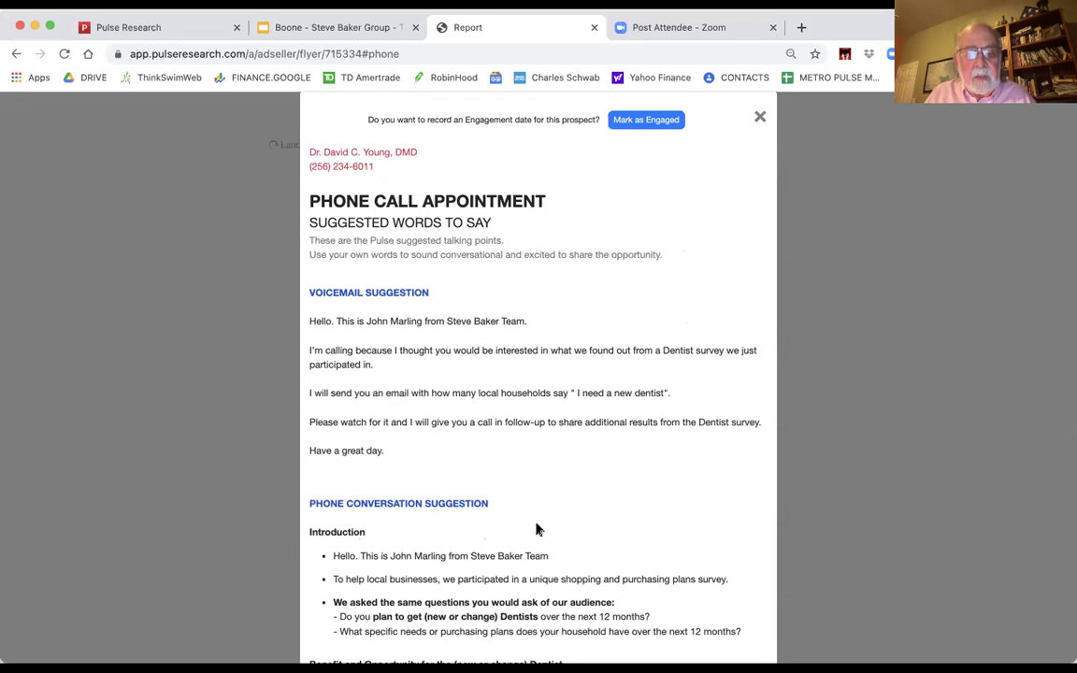
pyautogui.scroll(-5, 538, 524)
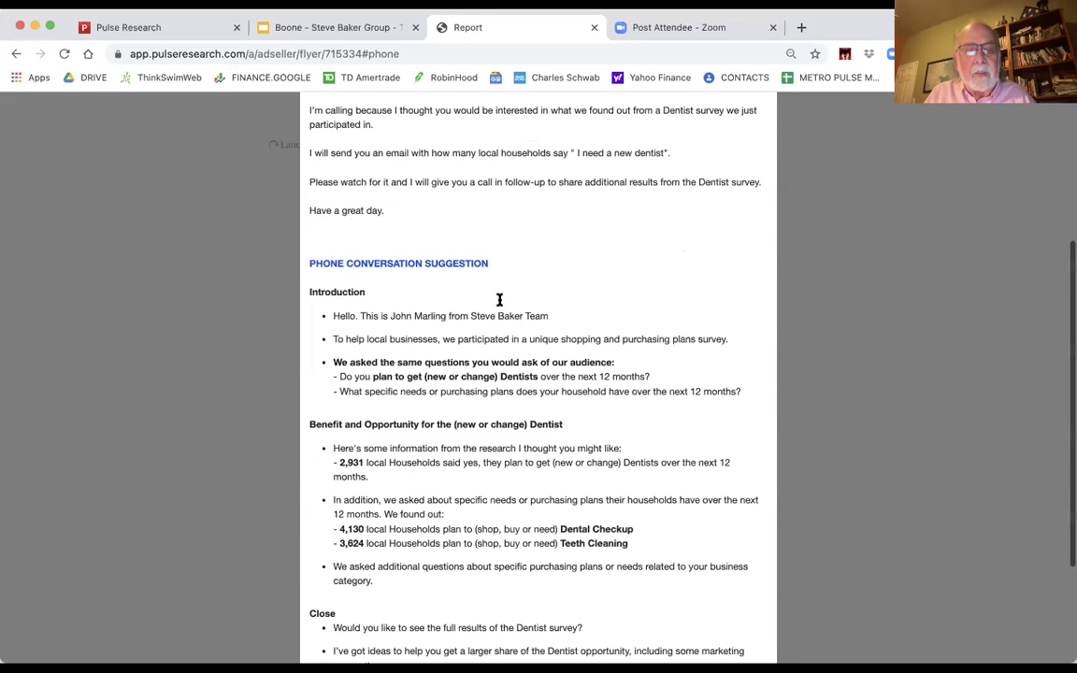
pyautogui.scroll(-3, 465, 235)
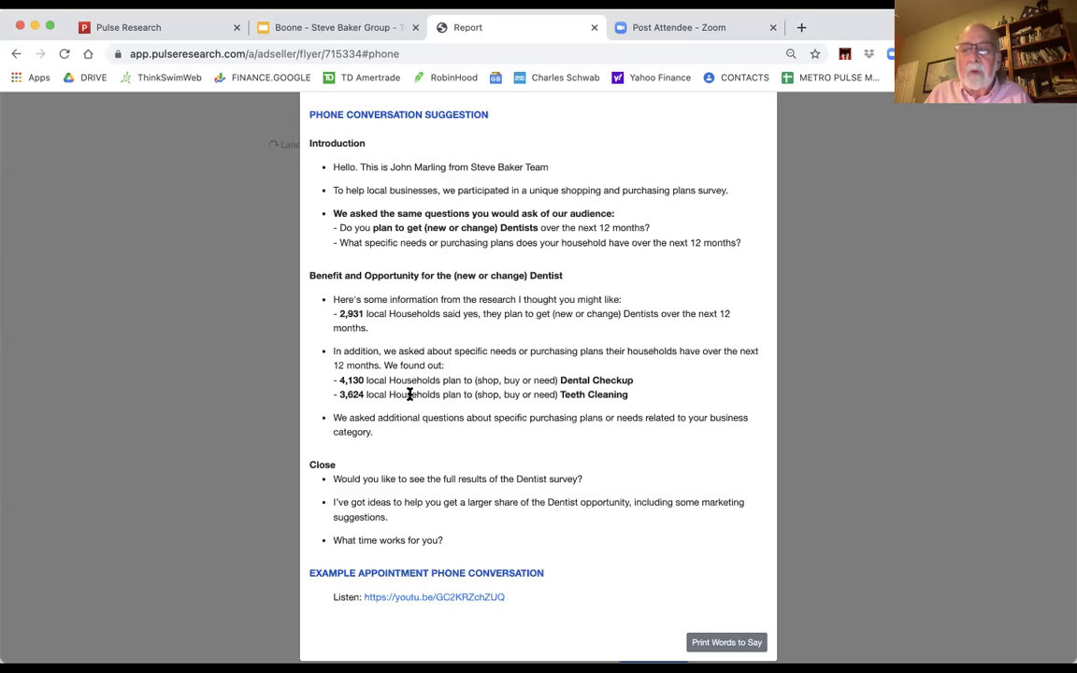
pyautogui.scroll(5, 410, 394)
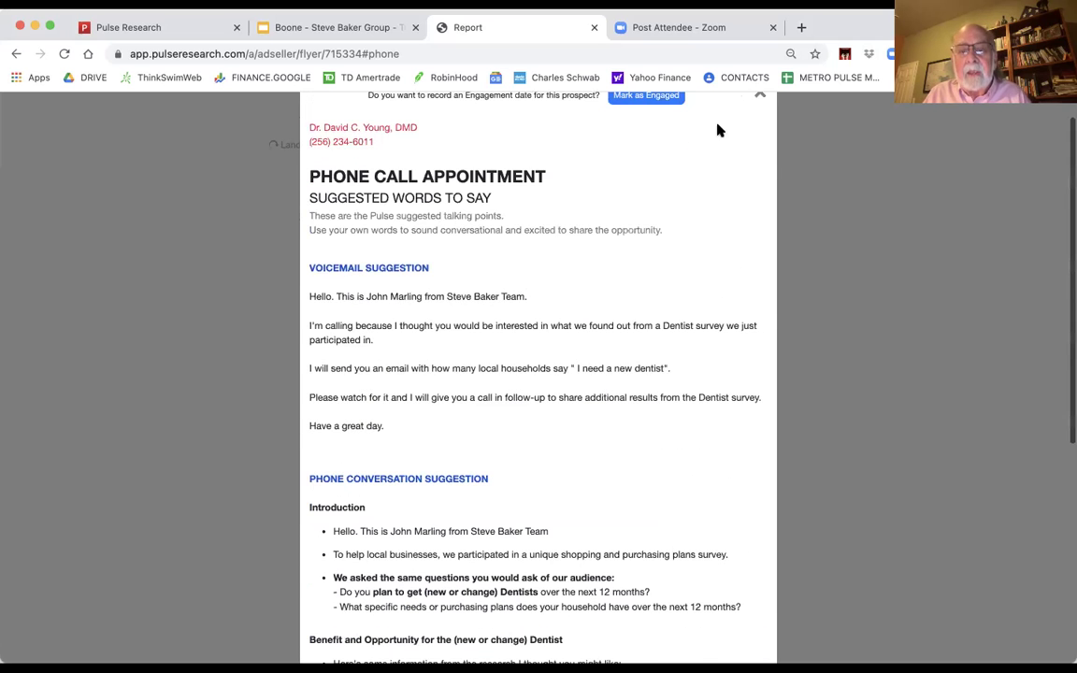
pyautogui.scroll(1, 692, 138)
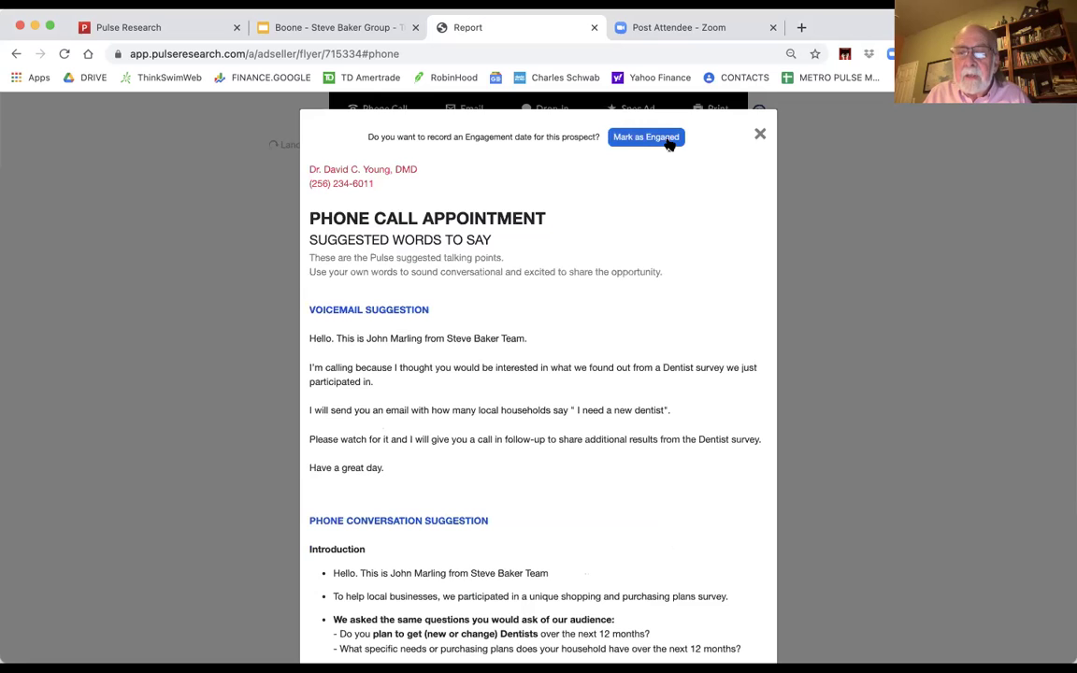
pyautogui.click(669, 142)
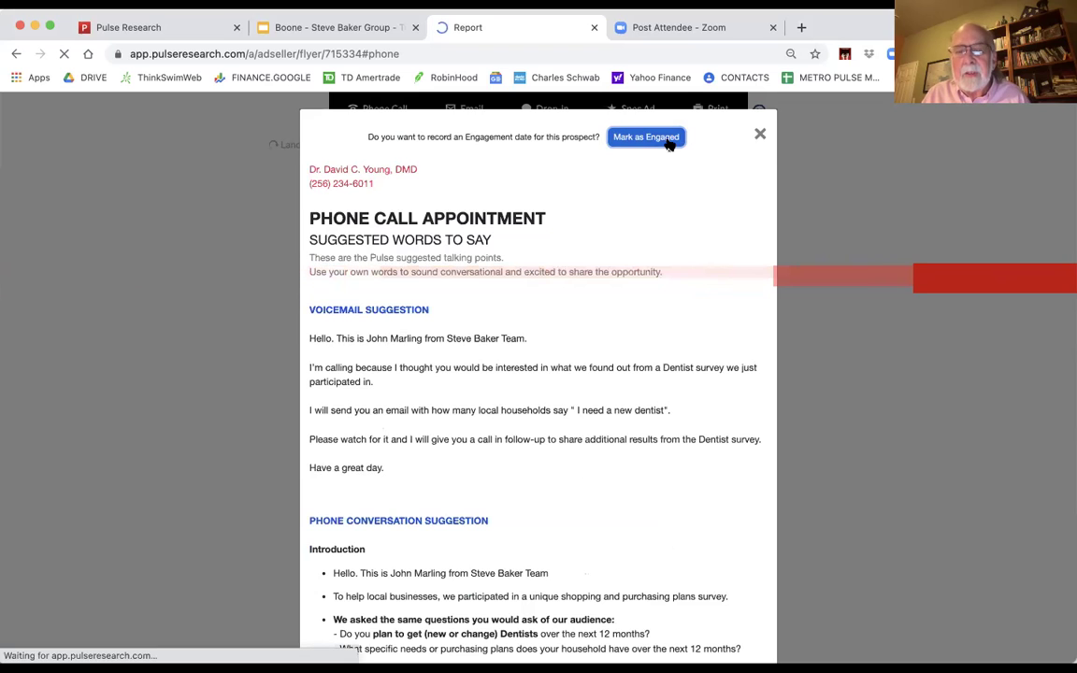
pyautogui.click(760, 136)
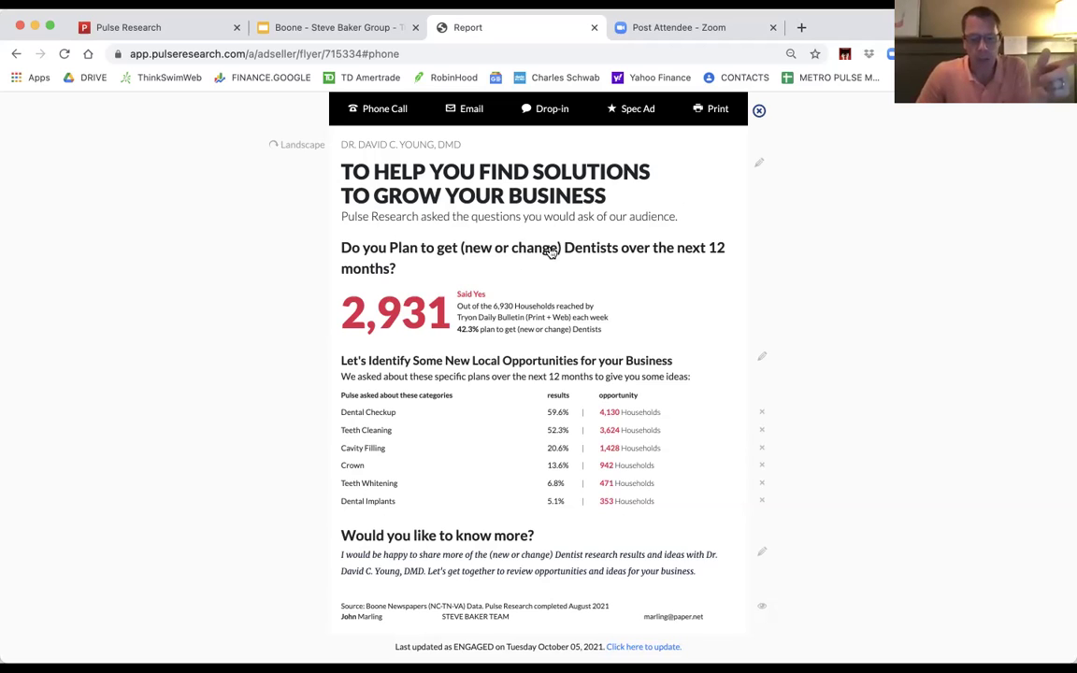
# Step: Set the dentist flyer's audience to Tryon Daily Bulletin (Print + Web) and dismiss the phone script
pyautogui.click(761, 169)
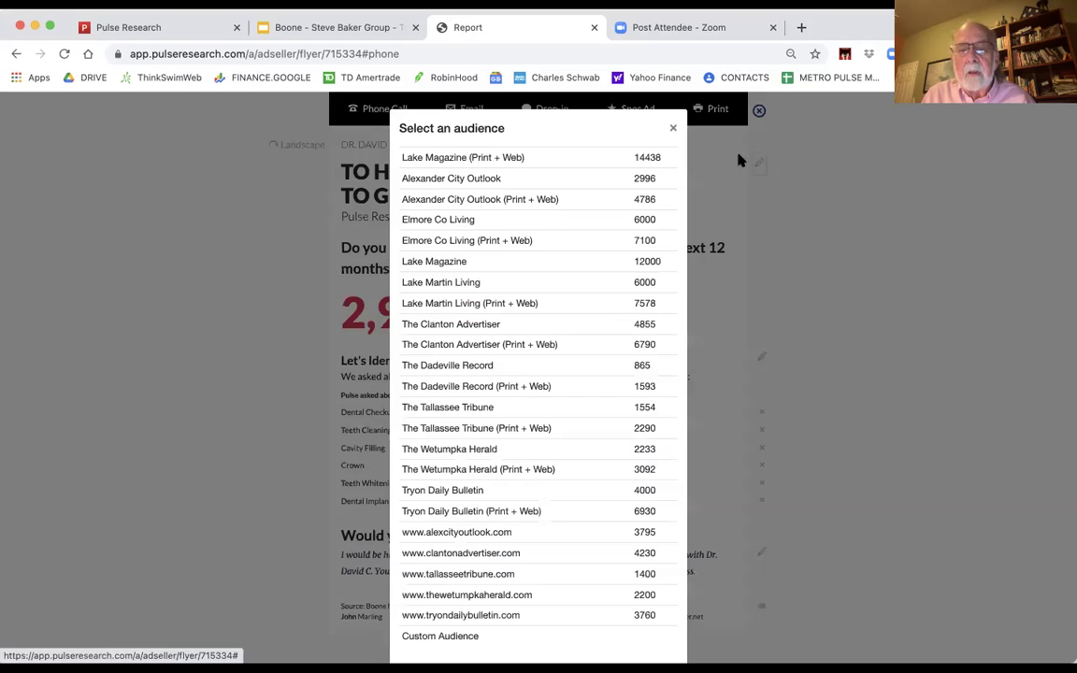
pyautogui.click(710, 338)
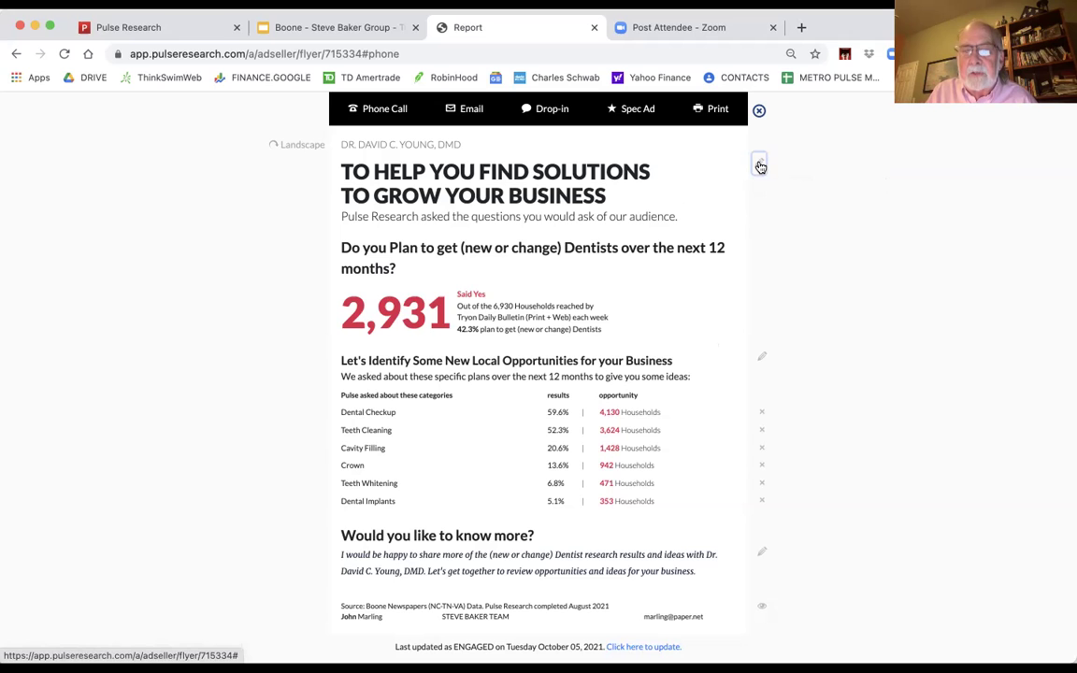
pyautogui.click(760, 165)
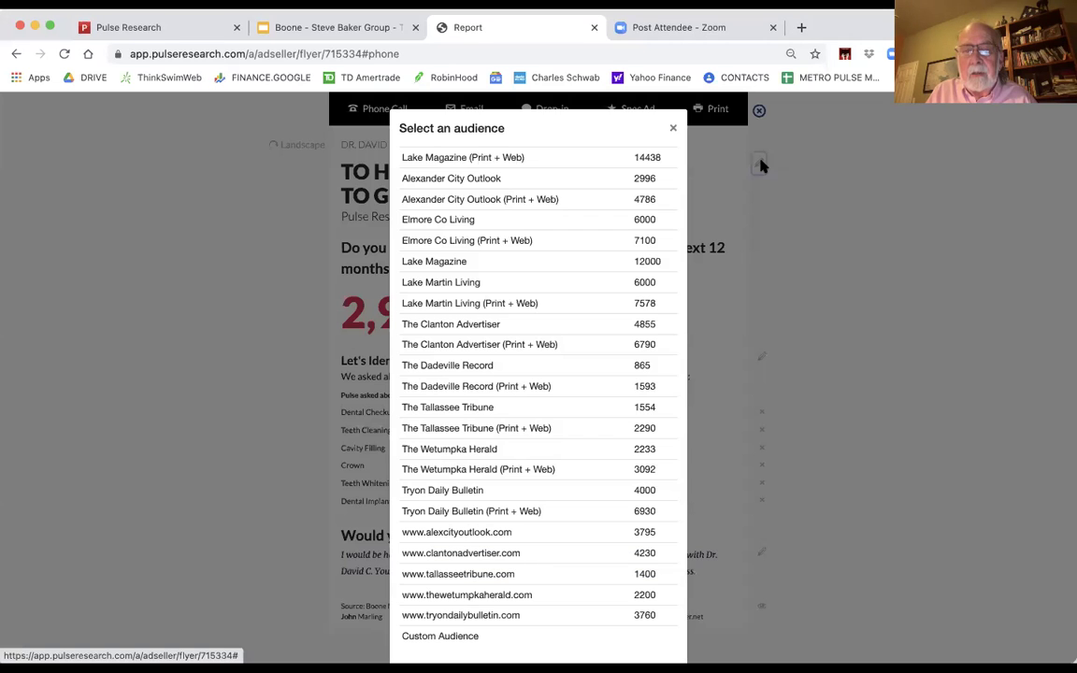
pyautogui.scroll(-2, 587, 202)
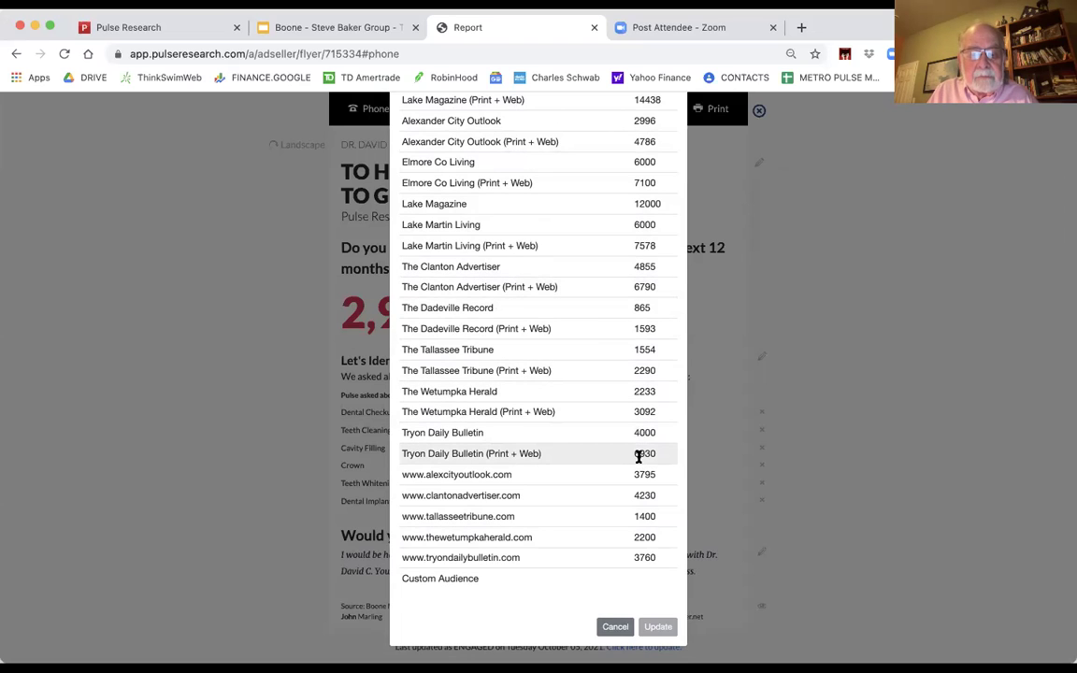
pyautogui.click(462, 454)
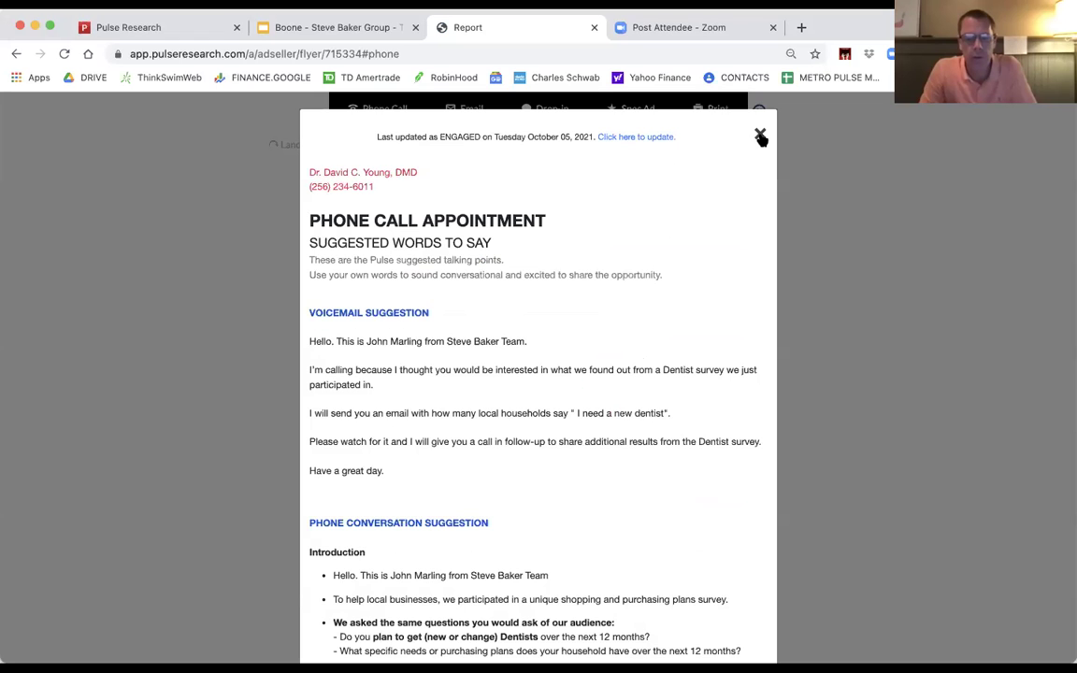
pyautogui.click(760, 137)
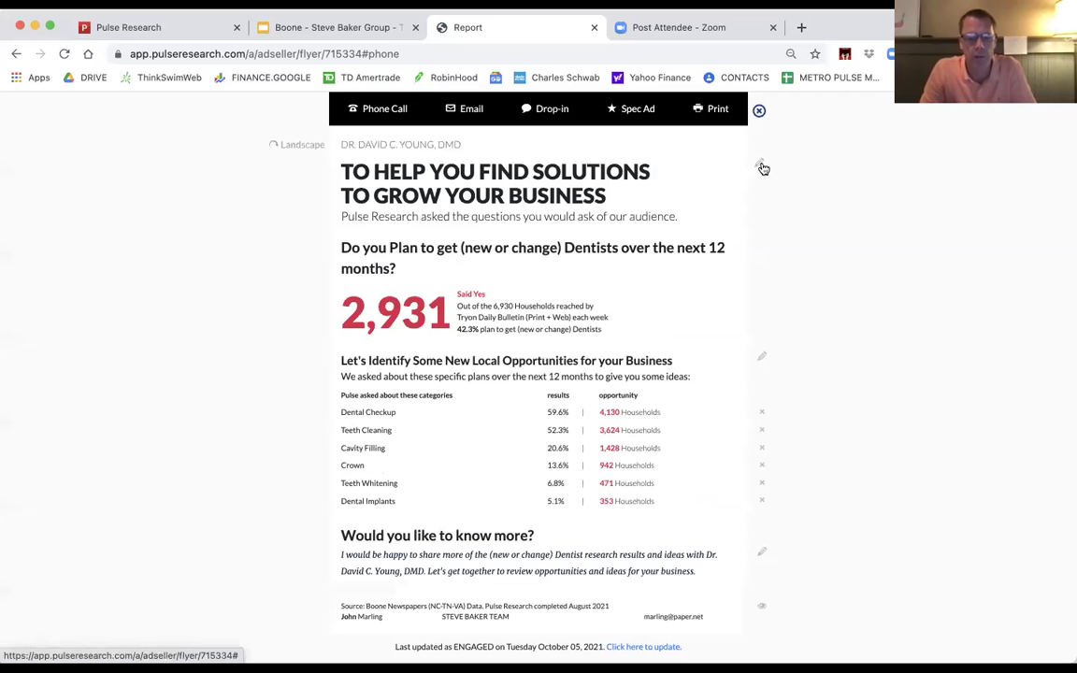
# Step: Examine the flyer's Custom Audience form with its audience name and size fields, and leave without saving
pyautogui.click(761, 165)
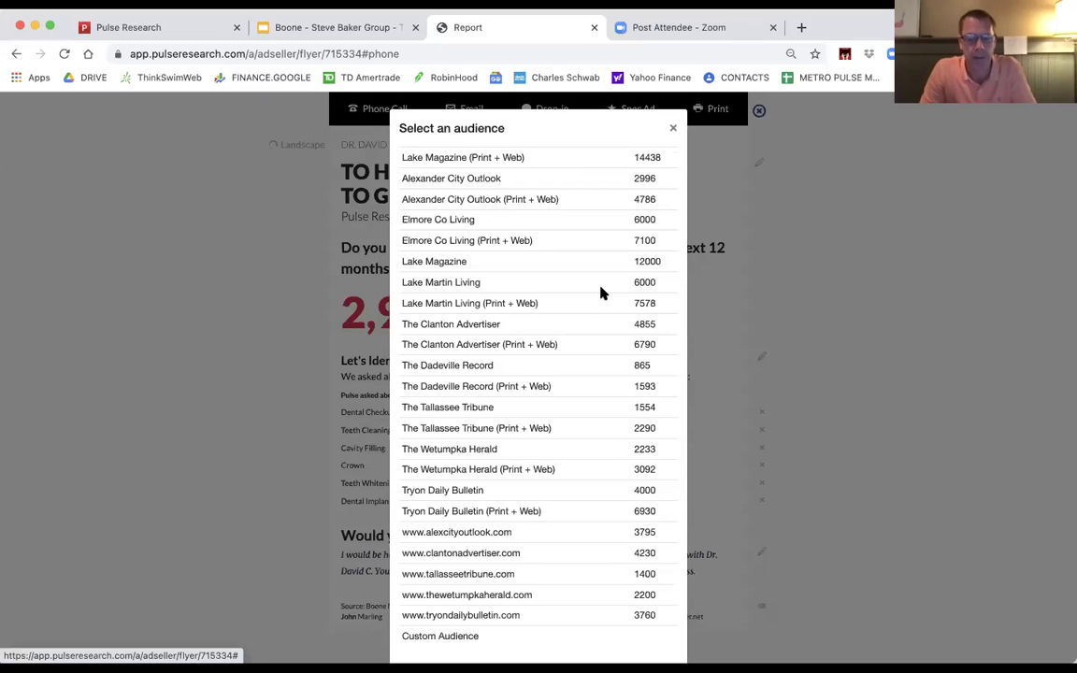
pyautogui.scroll(-2, 602, 293)
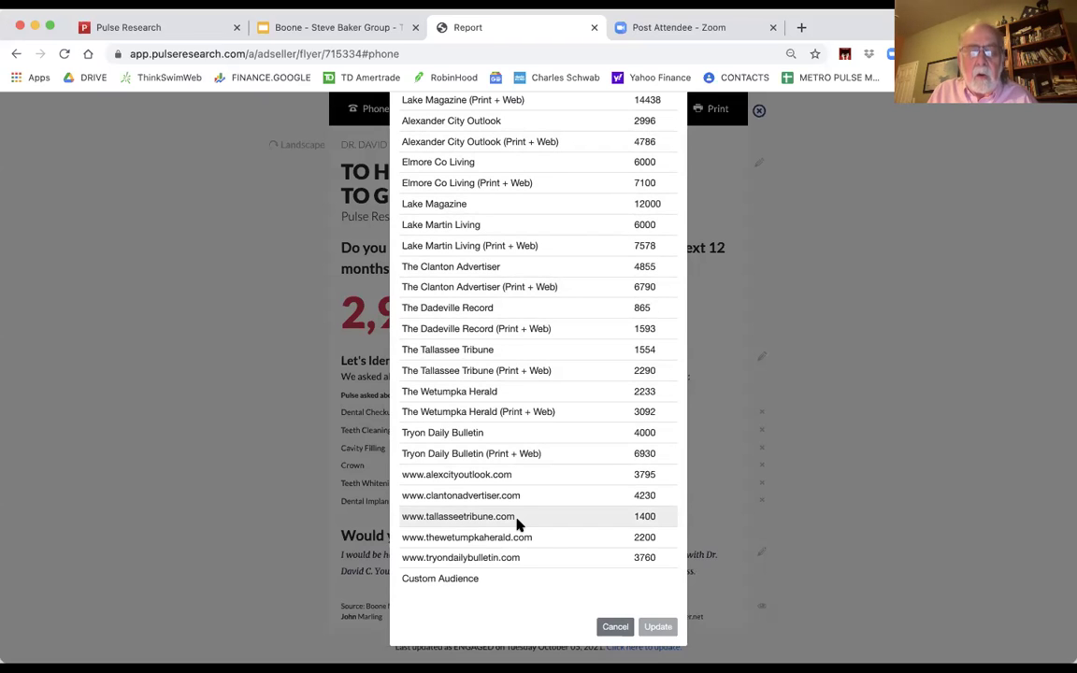
pyautogui.click(467, 580)
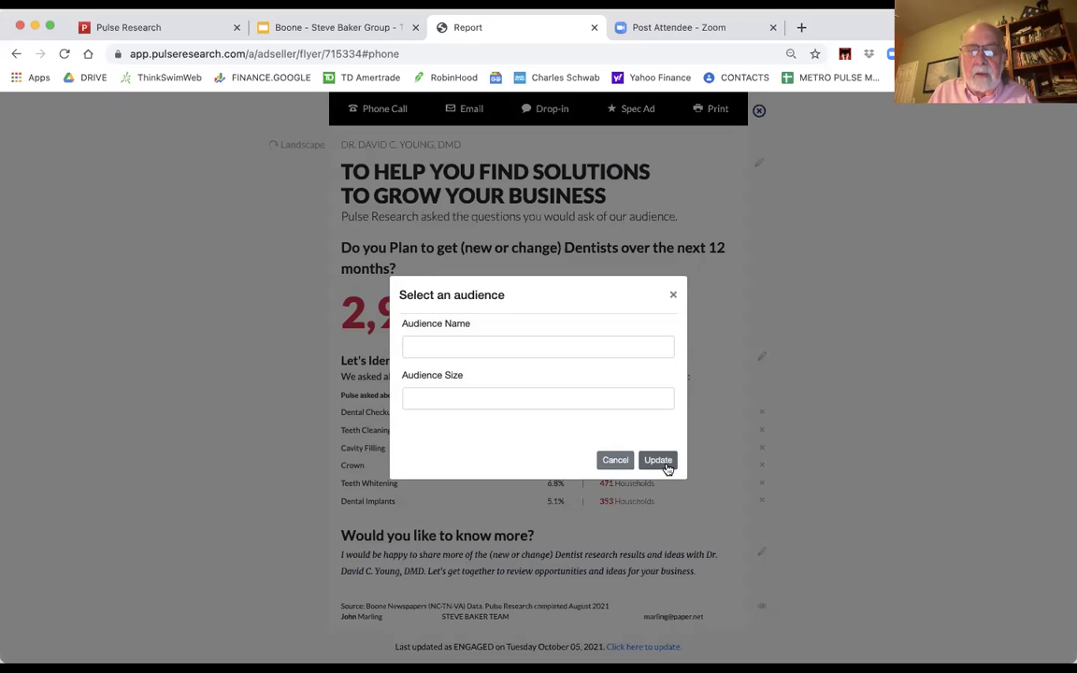
pyautogui.click(622, 460)
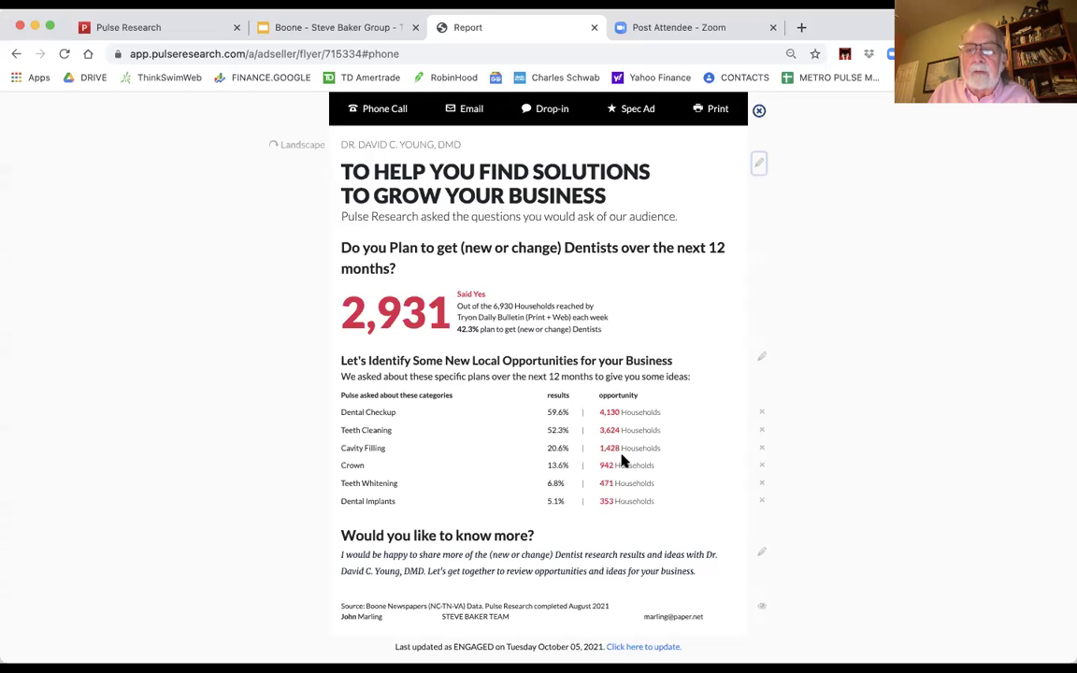
pyautogui.click(762, 167)
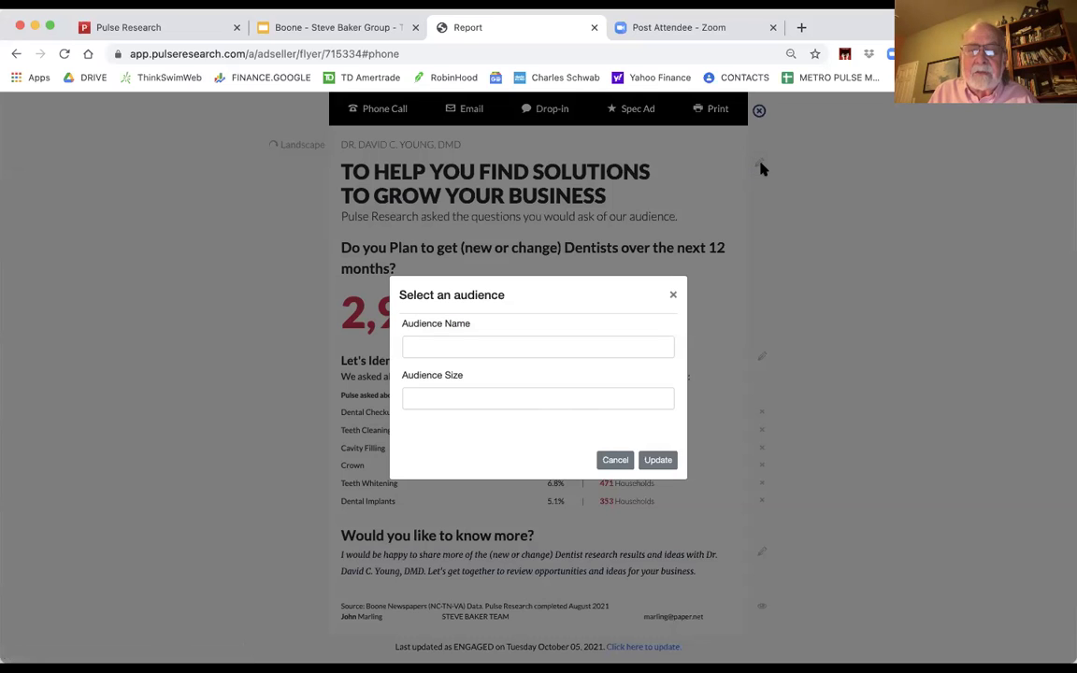
pyautogui.click(674, 296)
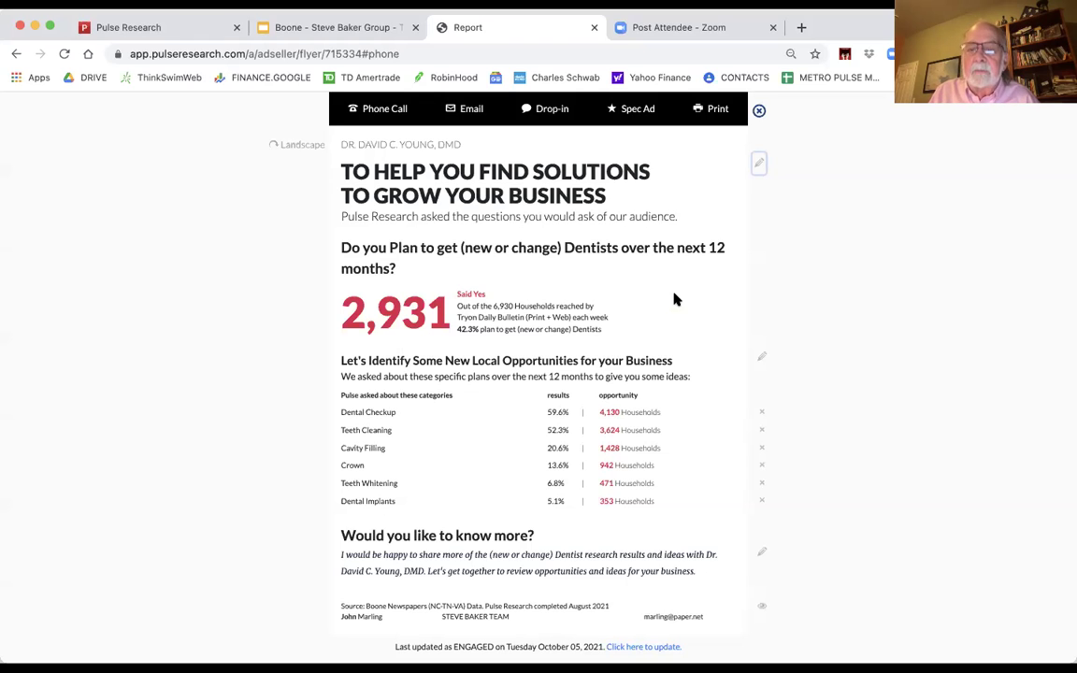
pyautogui.click(759, 164)
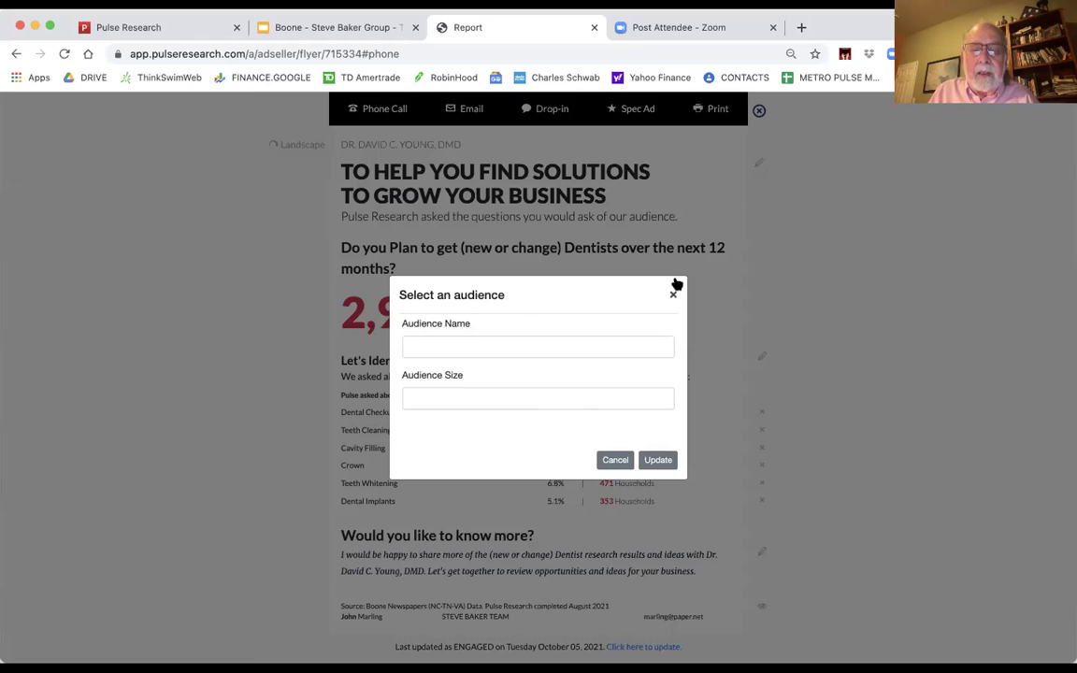
pyautogui.click(615, 461)
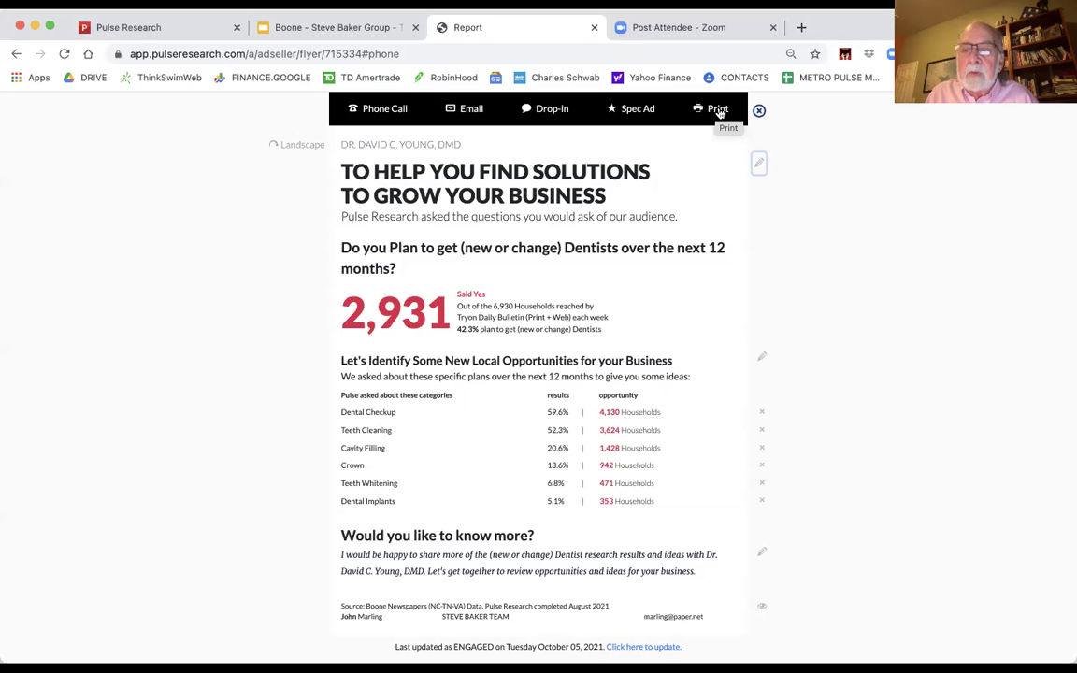
# Step: Review the dentist flyer's email template, including its subject line and message body, and close it without sending
pyautogui.click(472, 109)
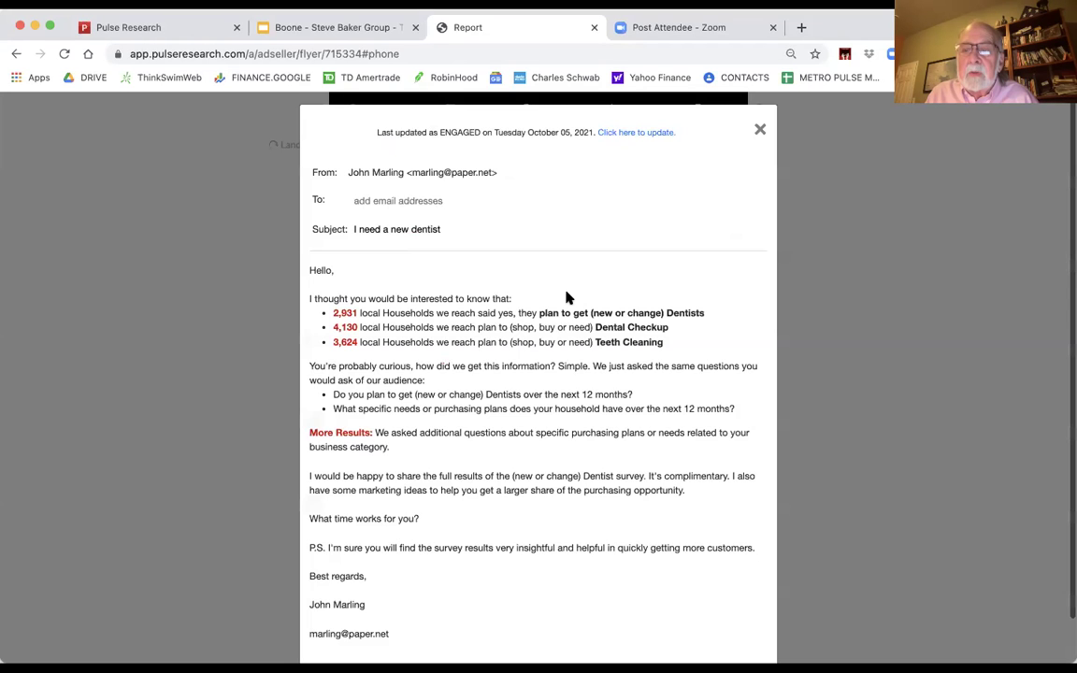
pyautogui.scroll(-2, 567, 295)
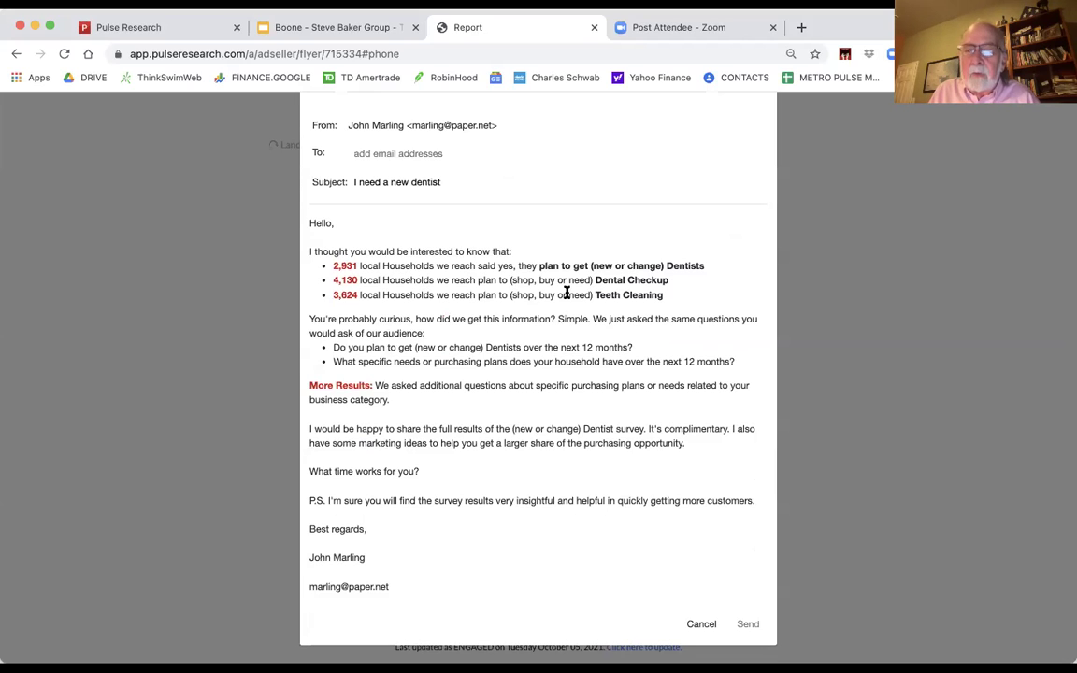
pyautogui.moveTo(445, 181); pyautogui.dragTo(341, 183)
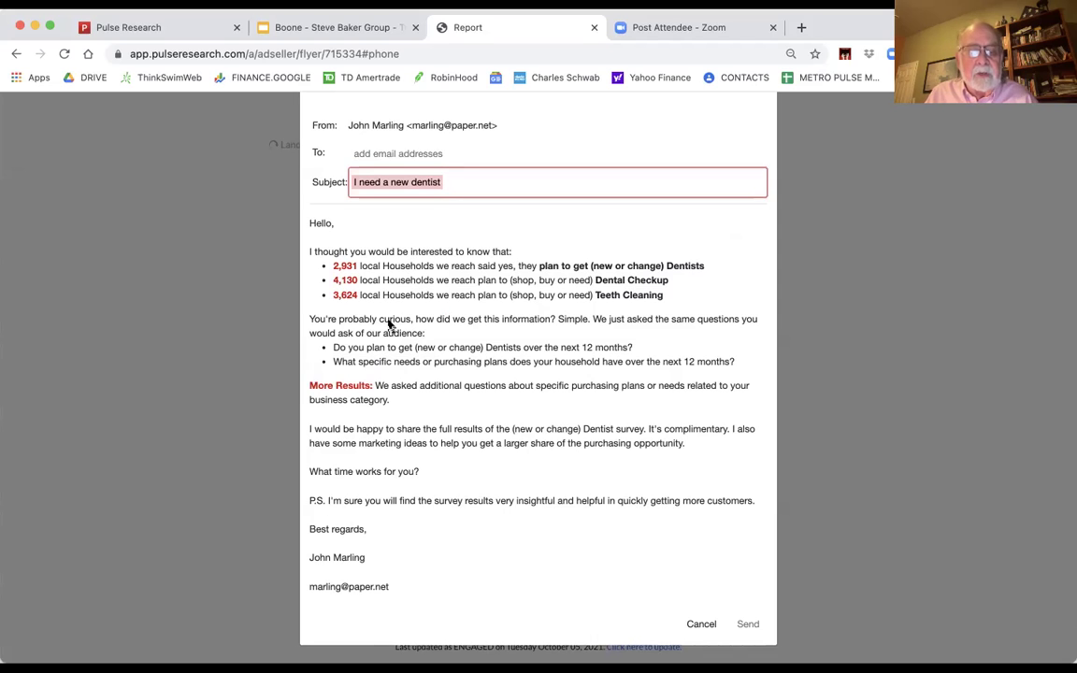
pyautogui.moveTo(382, 574); pyautogui.dragTo(283, 206)
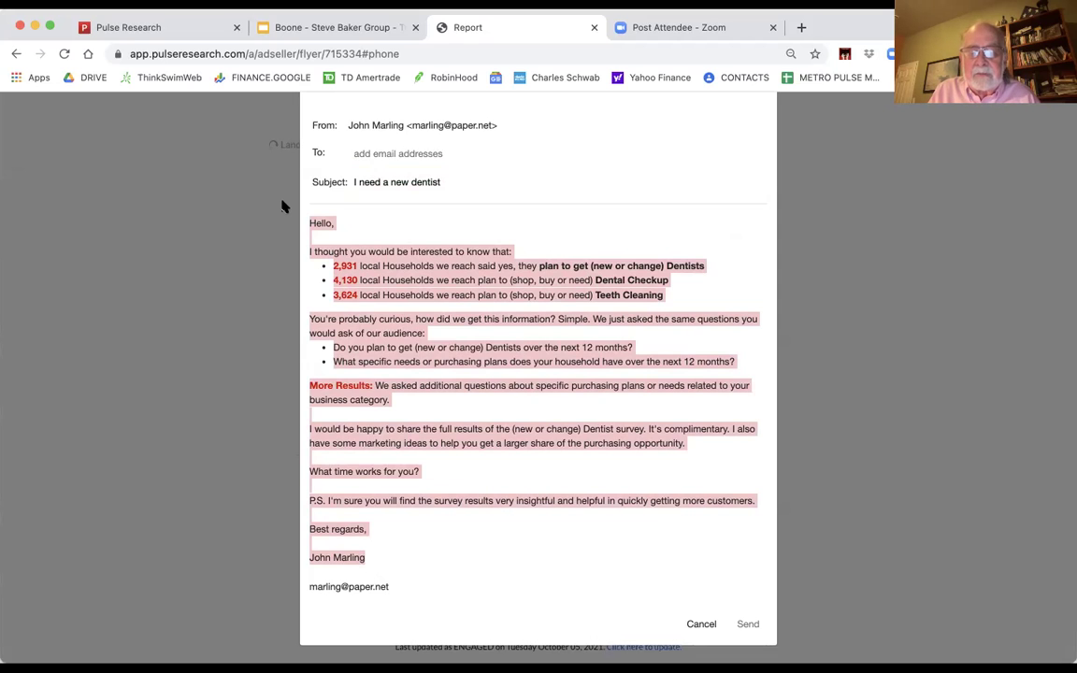
pyautogui.scroll(2, 282, 206)
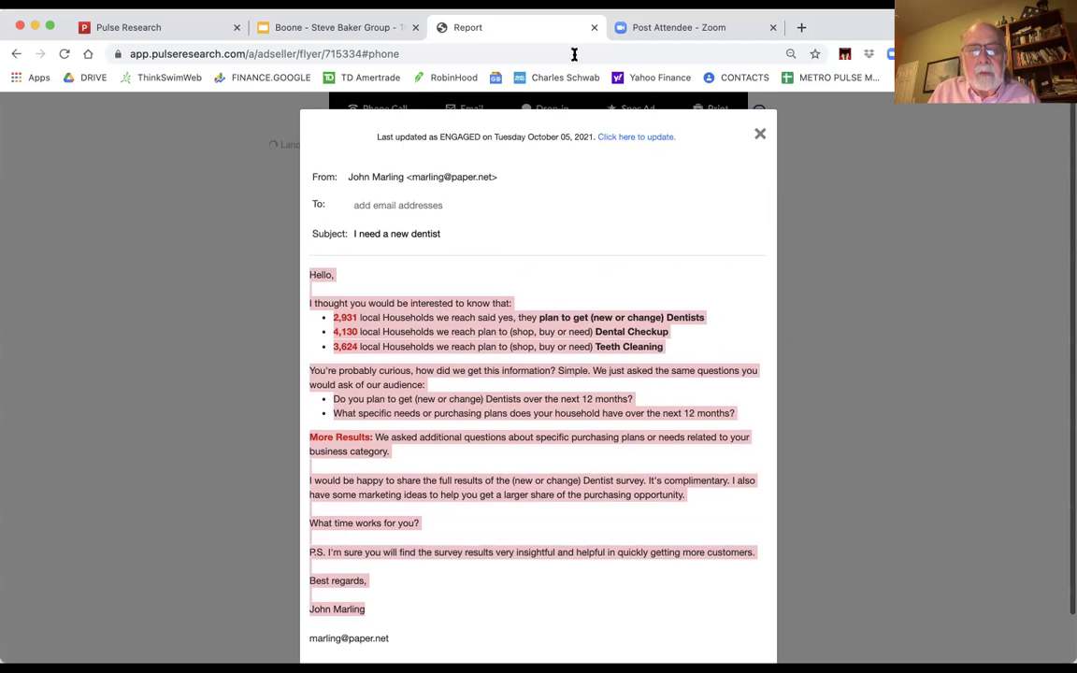
pyautogui.click(761, 136)
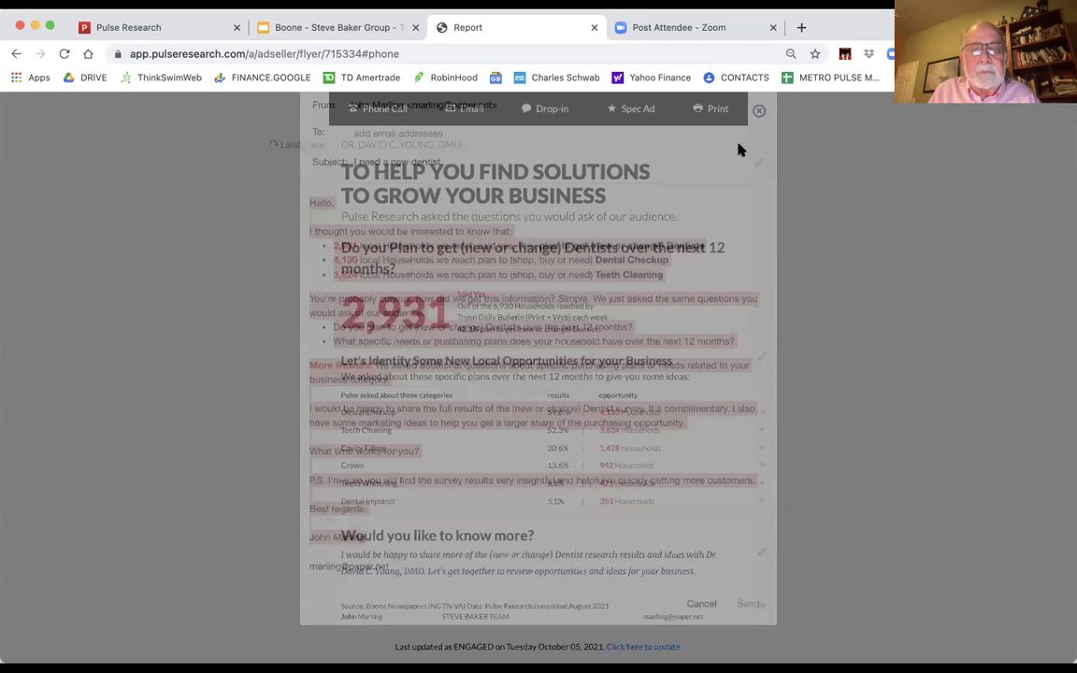
# Step: Return from the flyer to the Call Planner and start a new activity for the first dentist listed
pyautogui.click(761, 113)
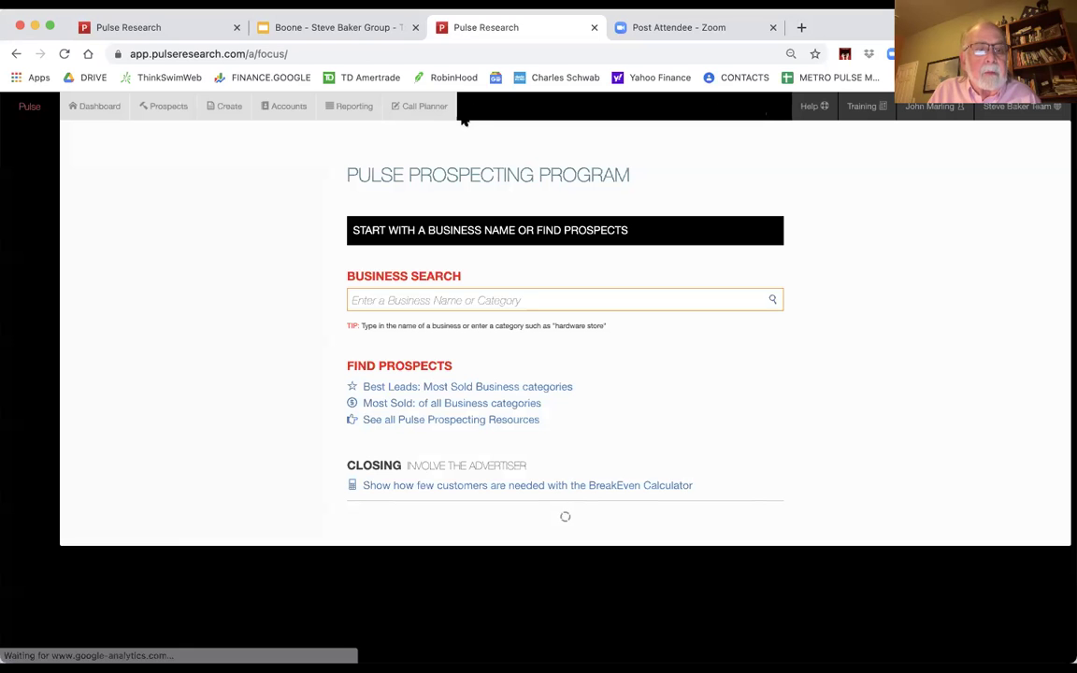
pyautogui.click(419, 107)
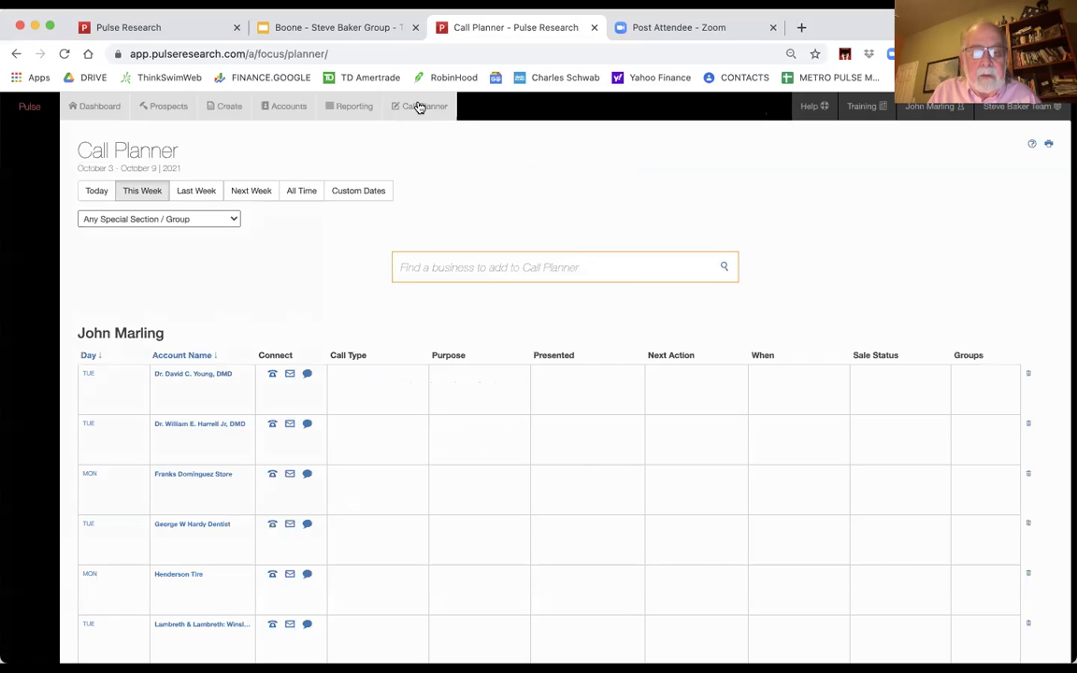
pyautogui.moveTo(354, 385)
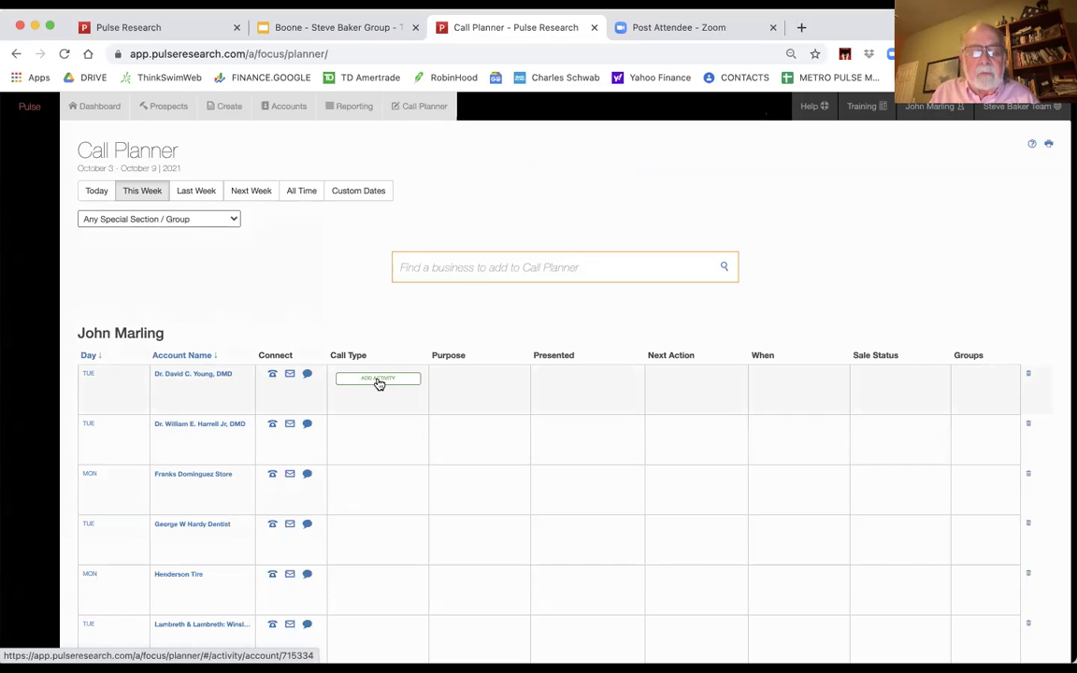
pyautogui.click(378, 380)
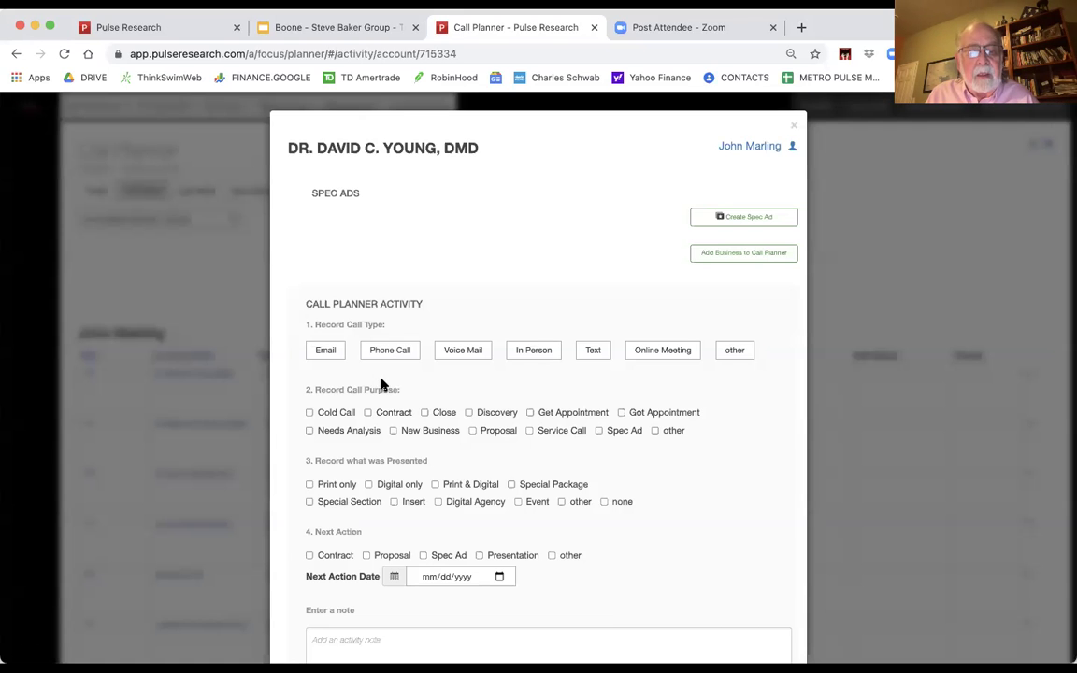
pyautogui.scroll(-2, 380, 380)
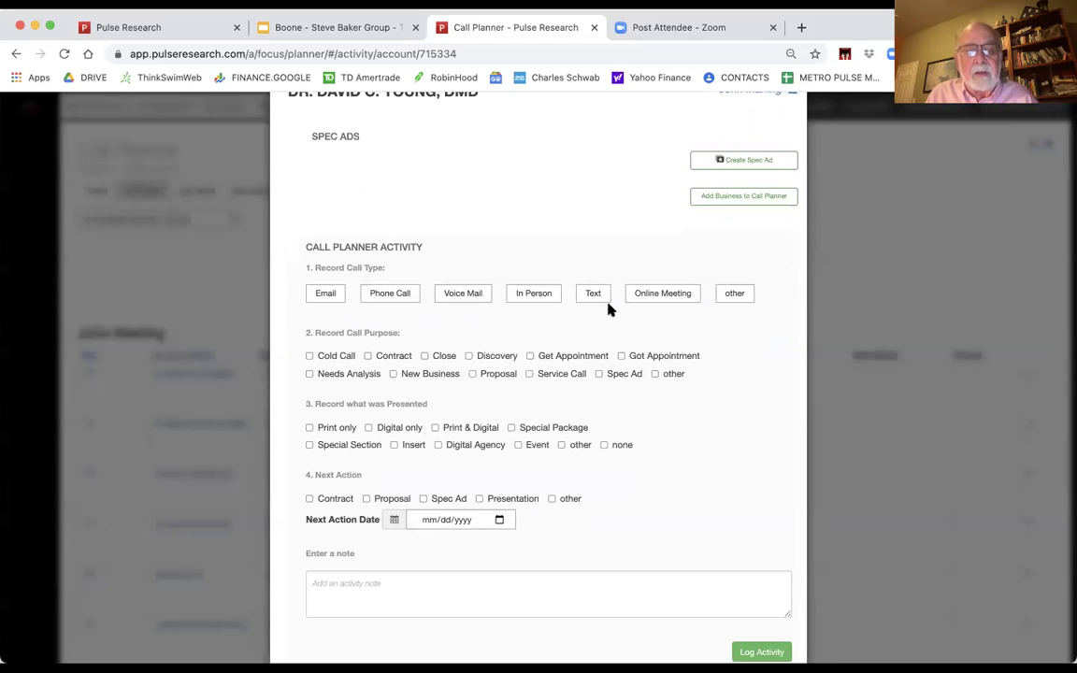
# Step: Record the activity as a Phone Call with the purposes Cold Call, Needs Analysis, Discovery and New Business
pyautogui.click(402, 295)
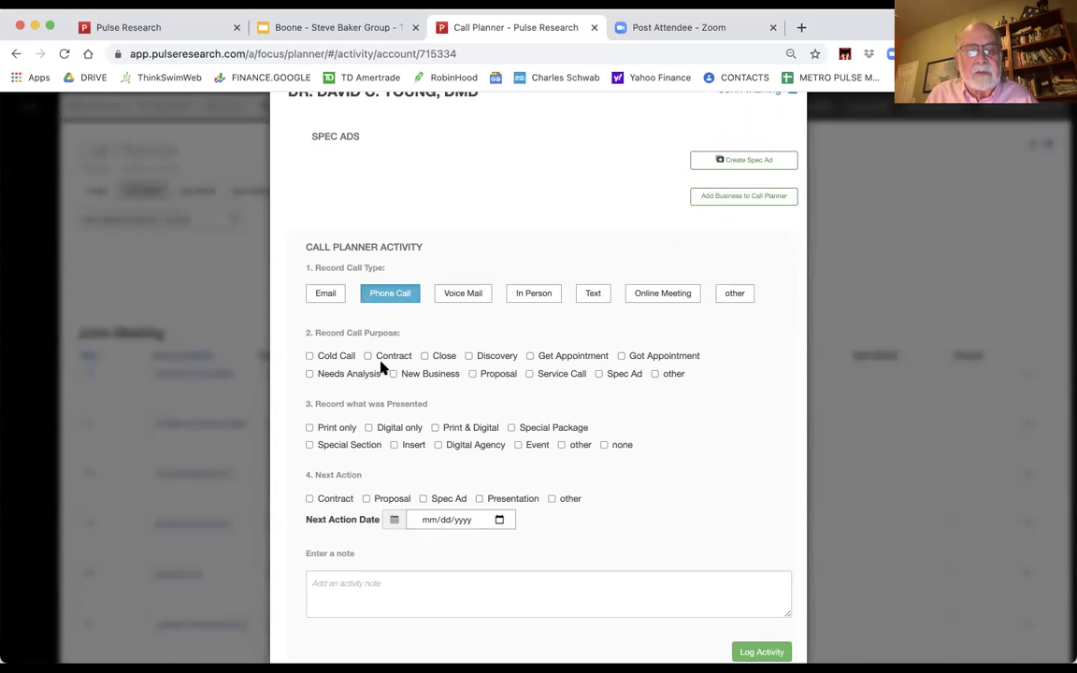
pyautogui.click(309, 357)
pyautogui.click(310, 374)
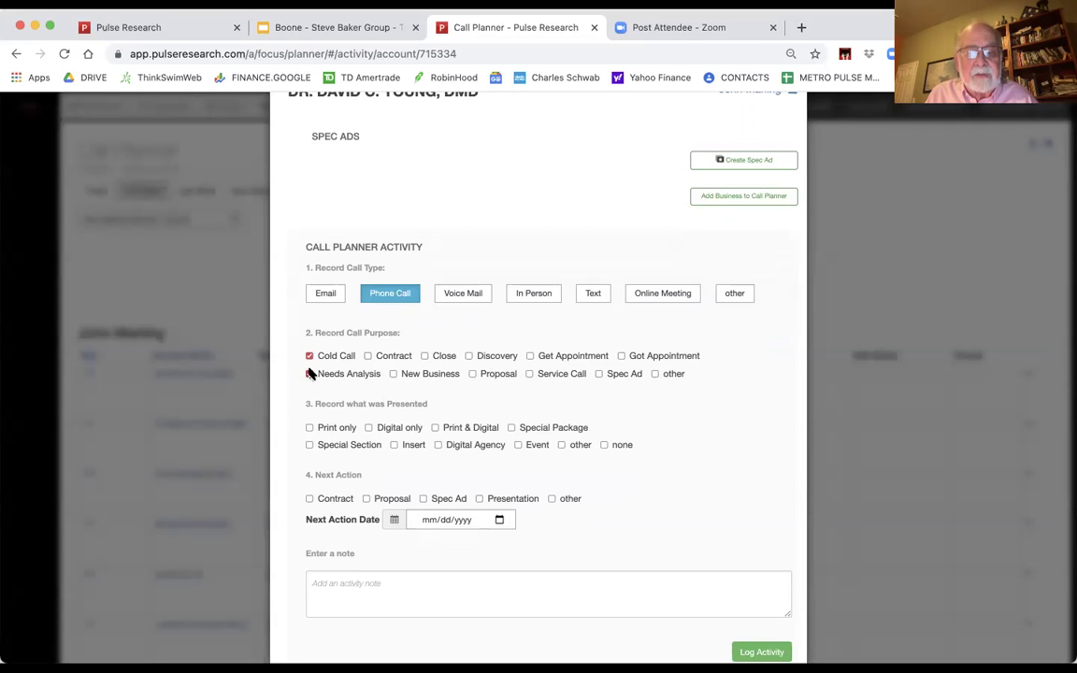
pyautogui.click(468, 357)
pyautogui.click(394, 374)
# Step: Record Print & Digital and Special Package as presented, and set the next action to Spec Ad on 10/08/2021
pyautogui.scroll(-2, 460, 404)
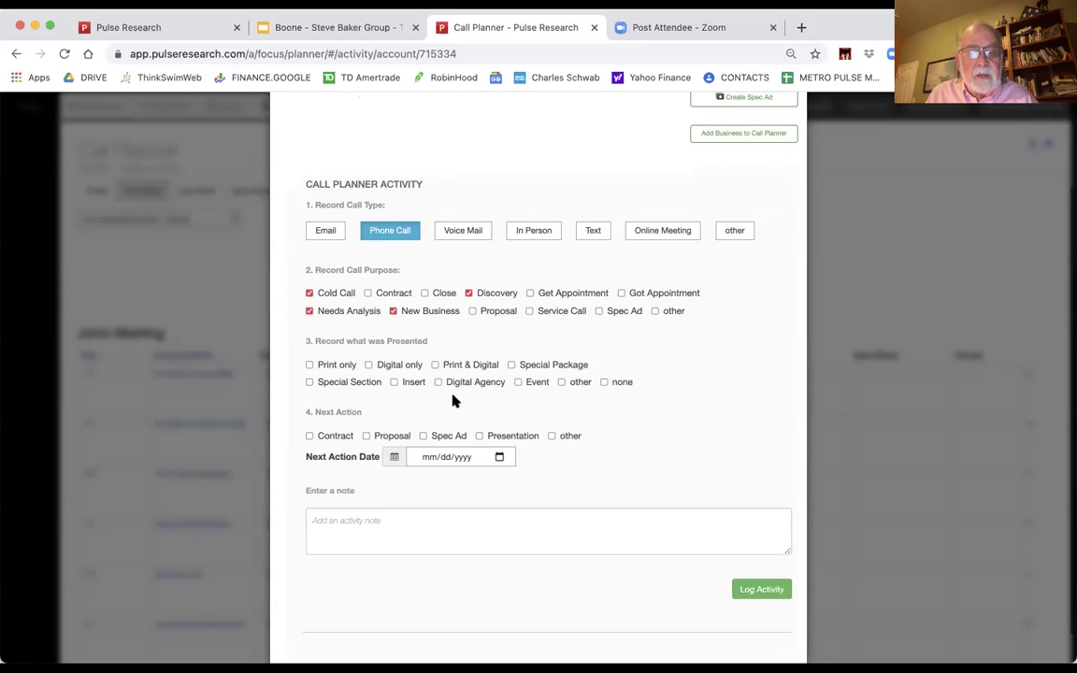
pyautogui.click(434, 365)
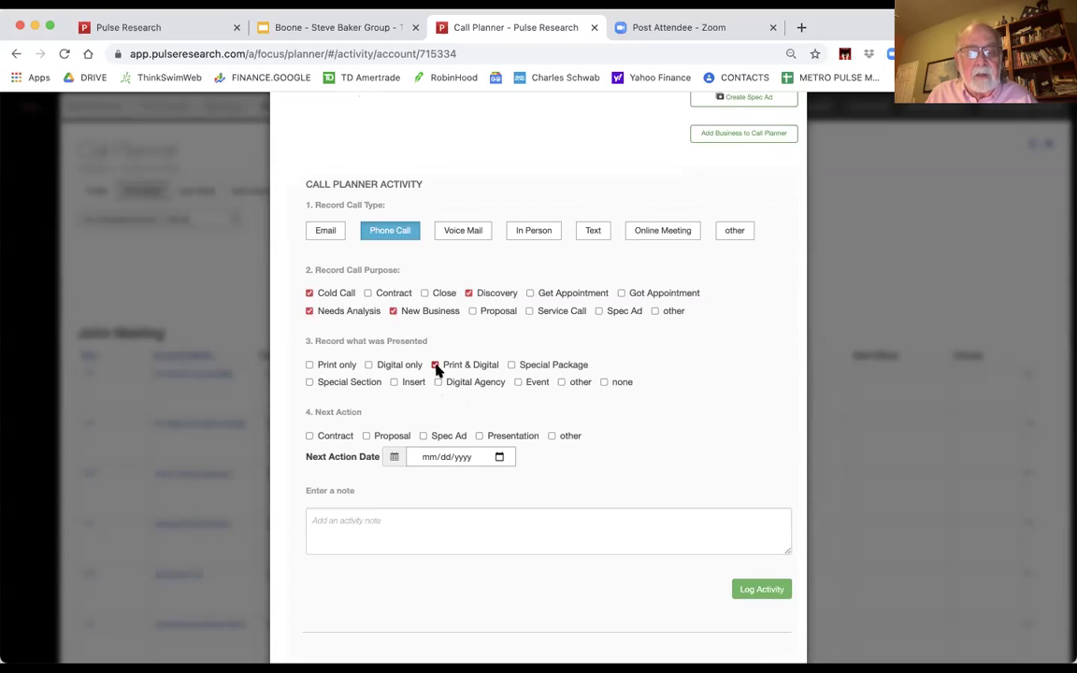
pyautogui.click(513, 366)
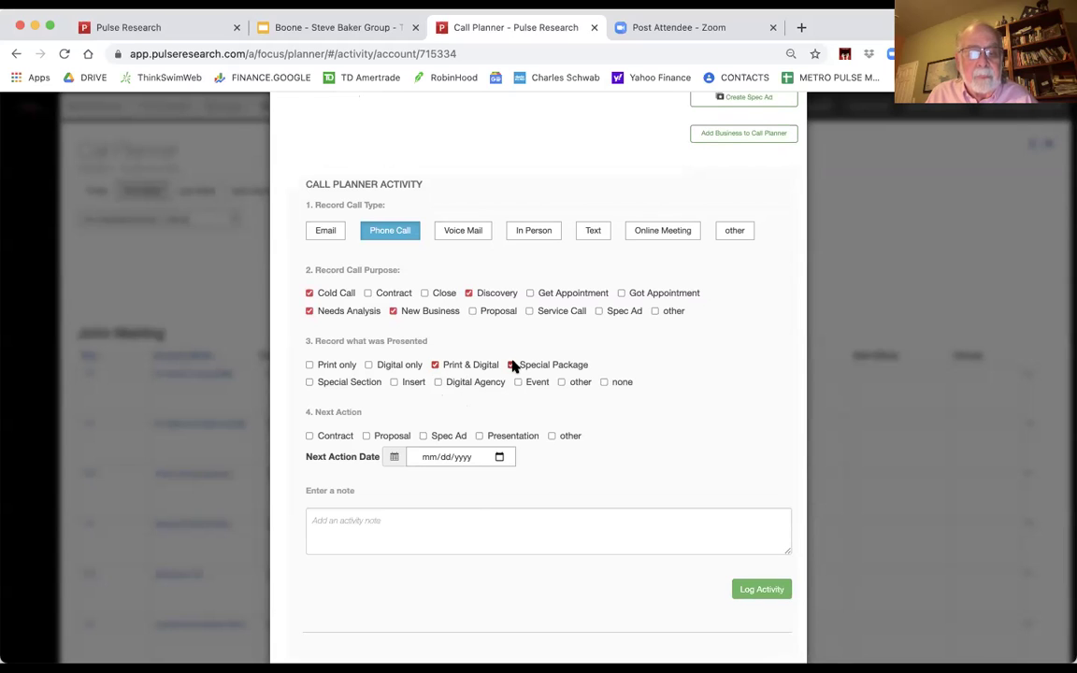
pyautogui.click(424, 437)
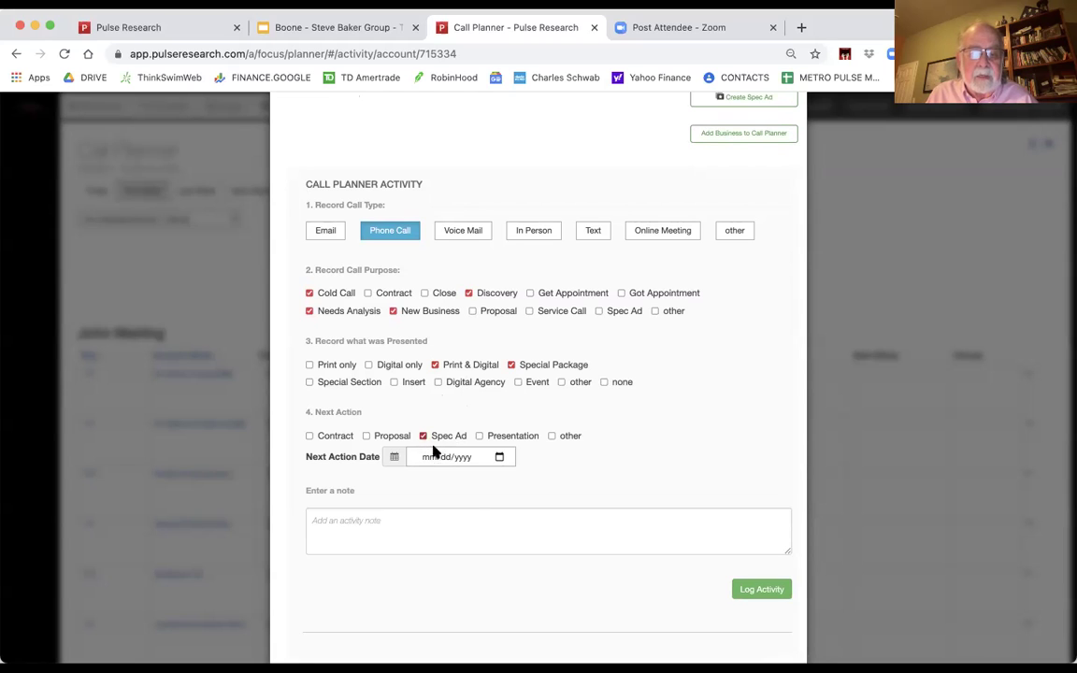
pyautogui.click(452, 459)
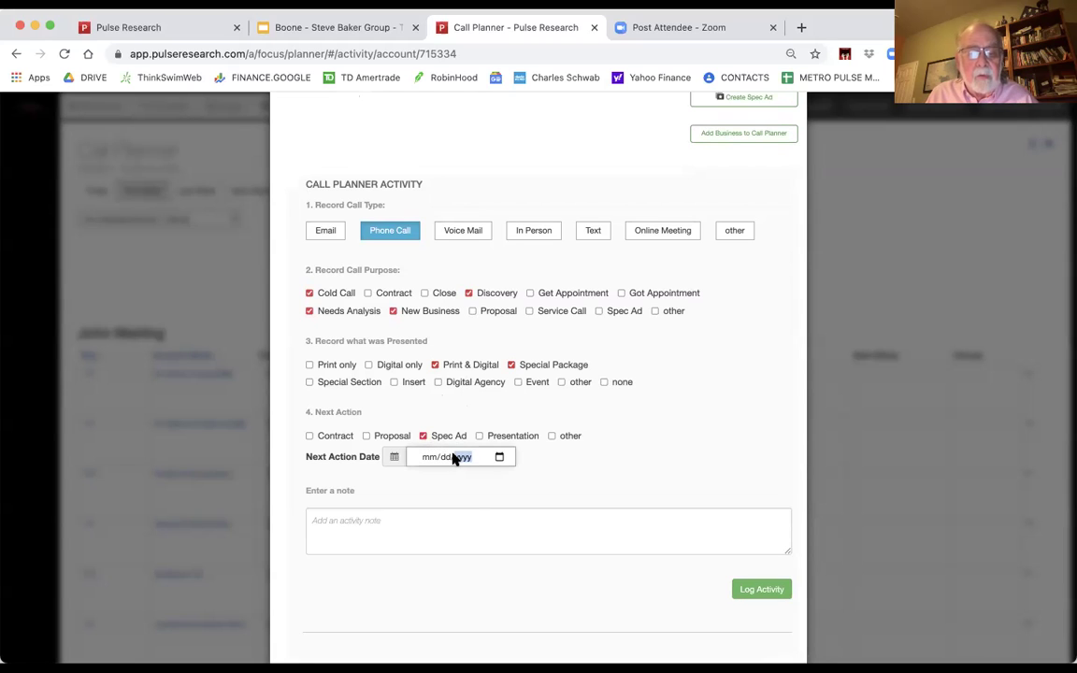
pyautogui.click(501, 459)
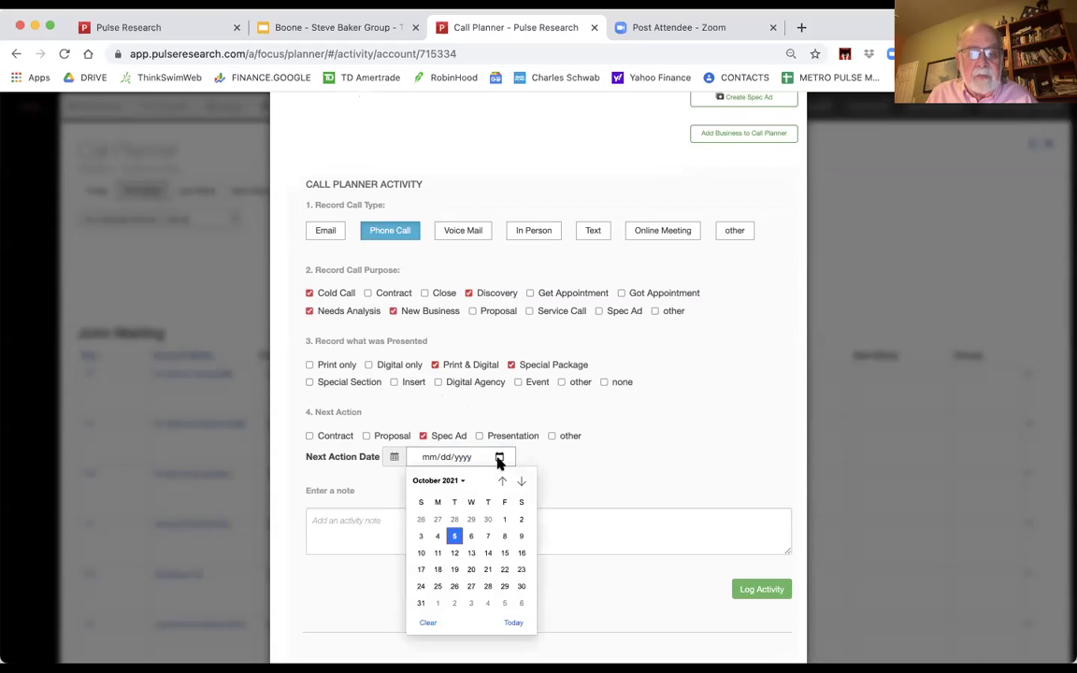
pyautogui.click(502, 538)
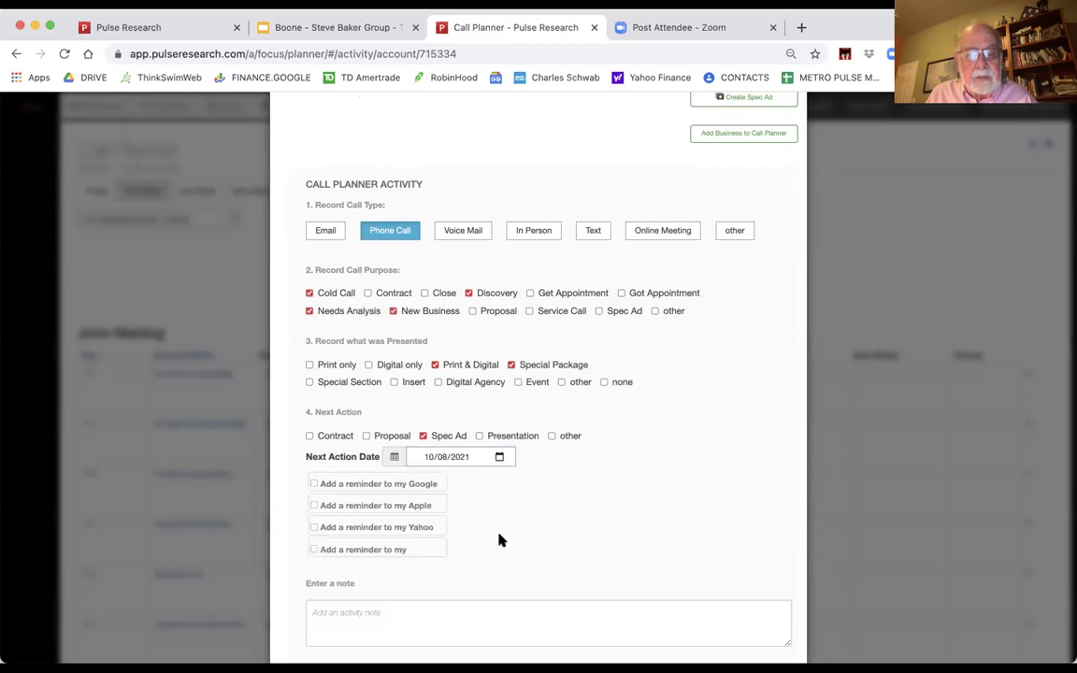
# Step: Review the activity's entries, calendar reminder options and note field, and log the activity without a note
pyautogui.scroll(-2, 500, 542)
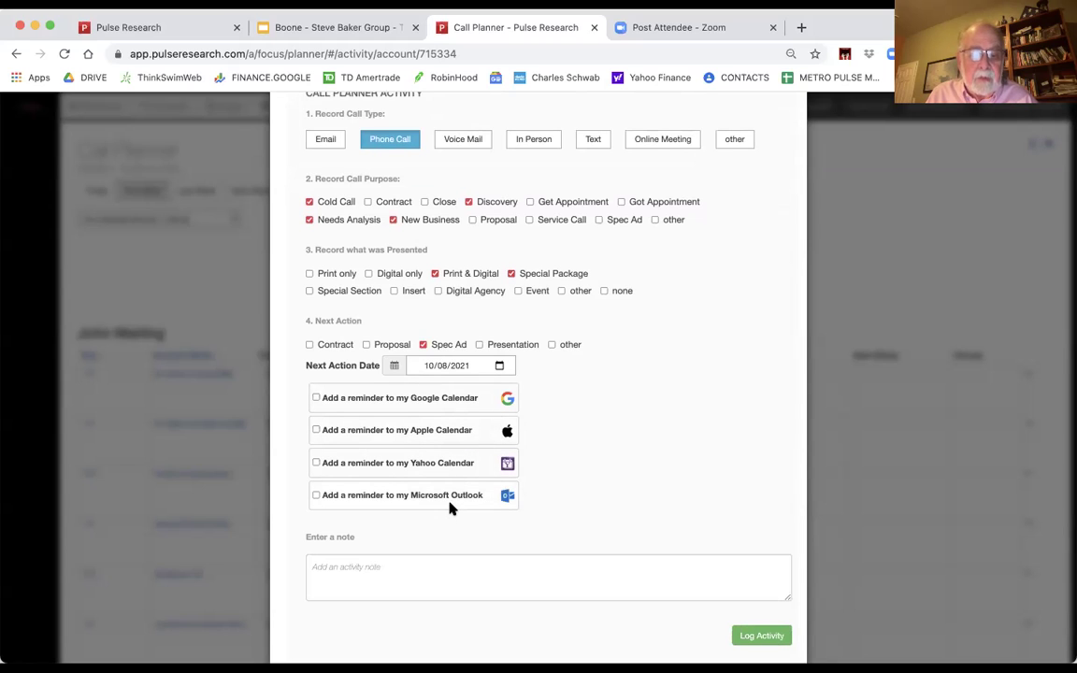
pyautogui.click(414, 558)
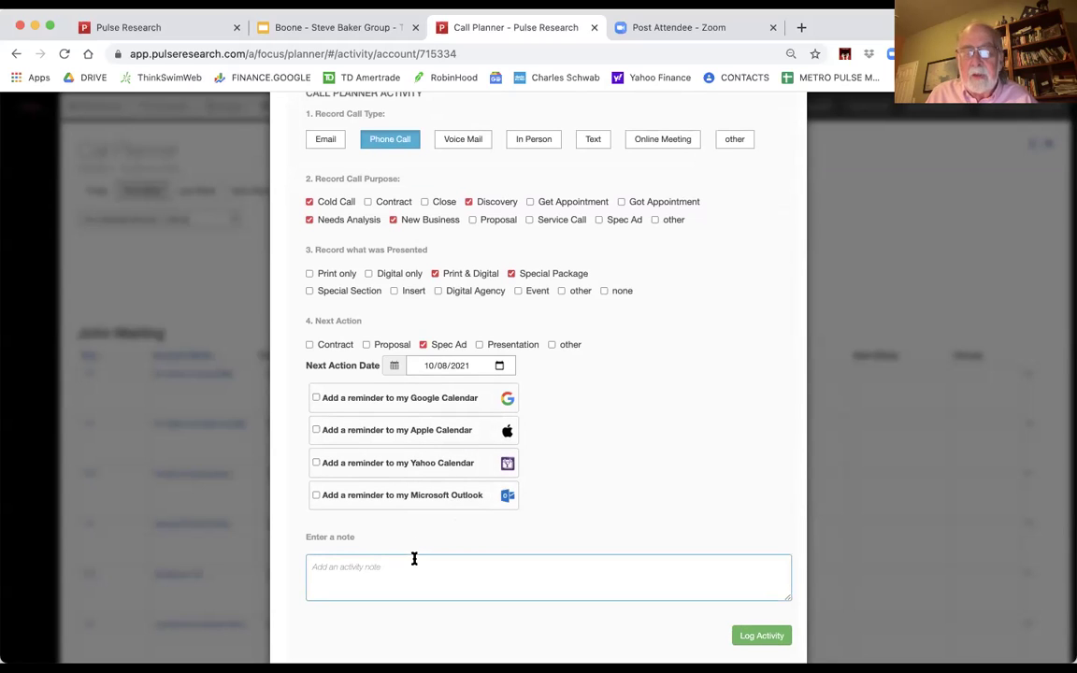
pyautogui.scroll(5, 414, 558)
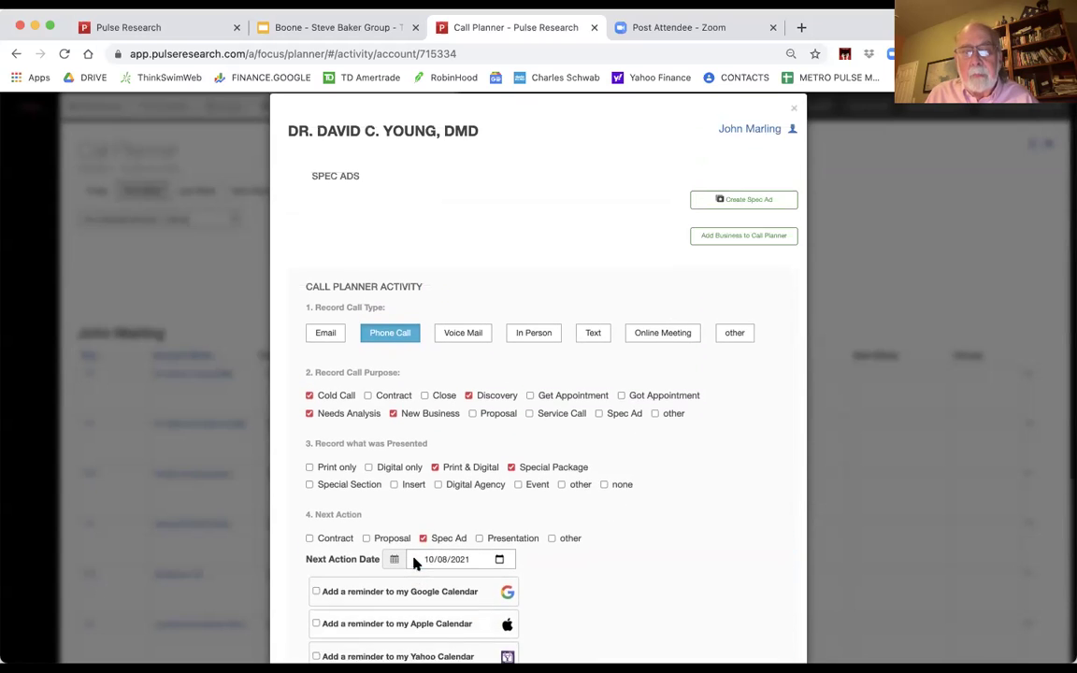
pyautogui.scroll(1, 414, 561)
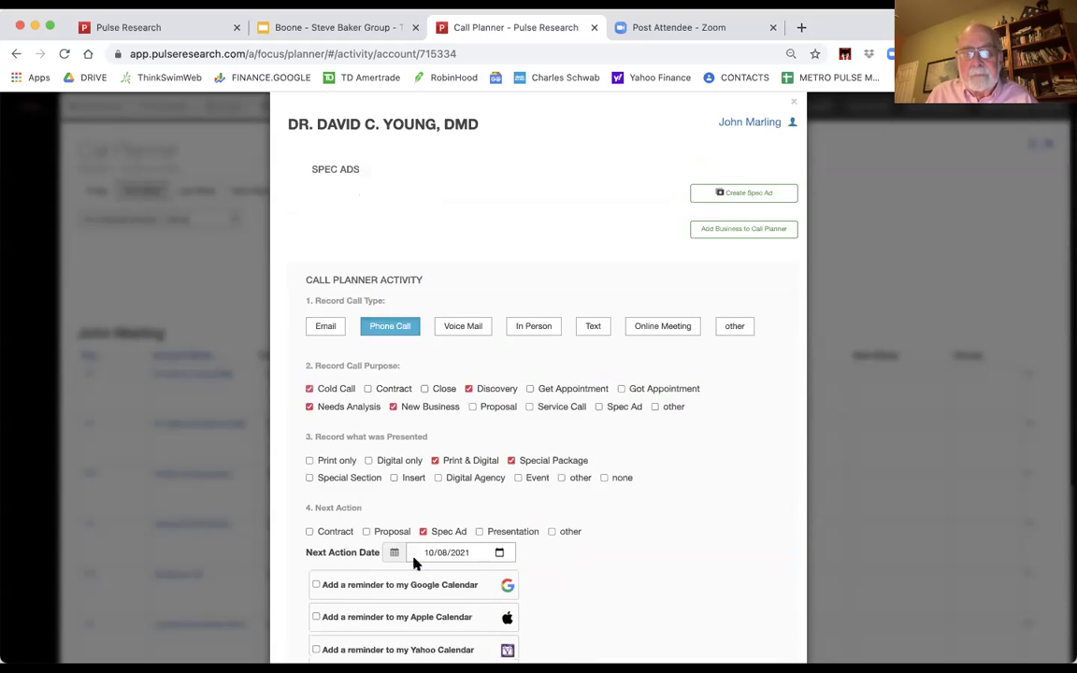
pyautogui.scroll(-1, 415, 562)
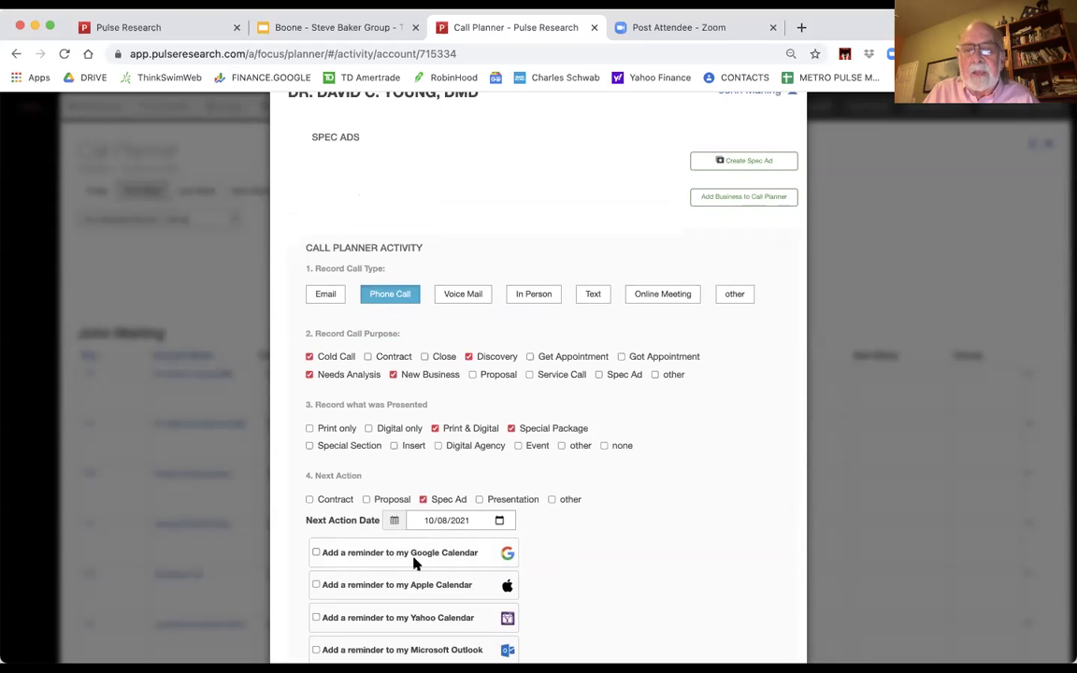
pyautogui.scroll(-3, 415, 561)
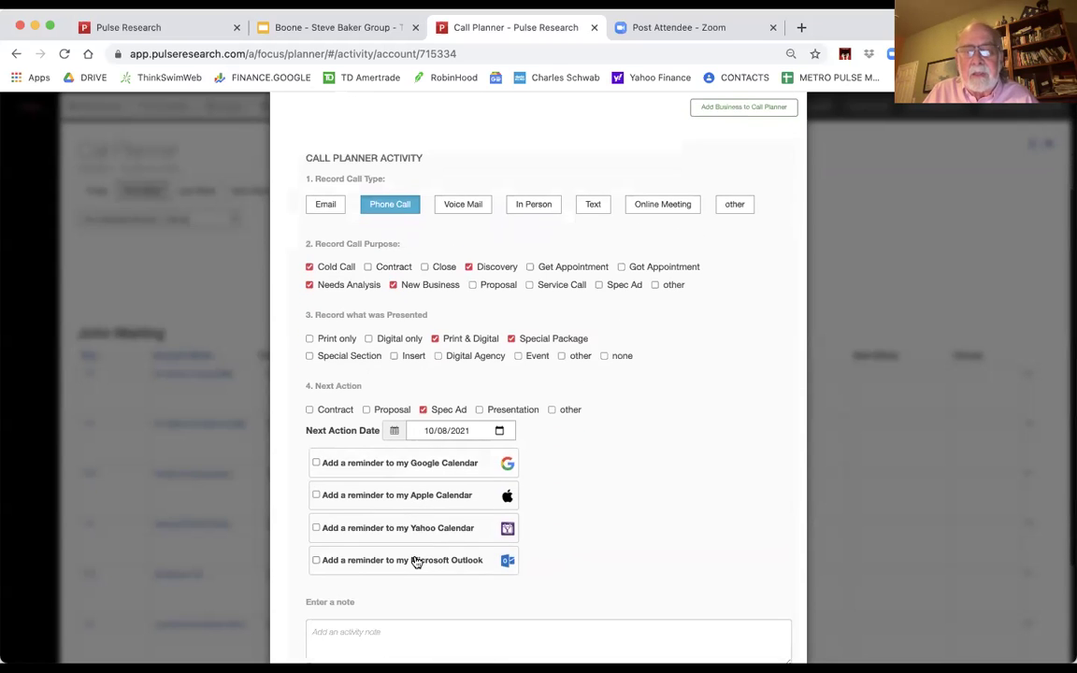
pyautogui.scroll(-3, 418, 562)
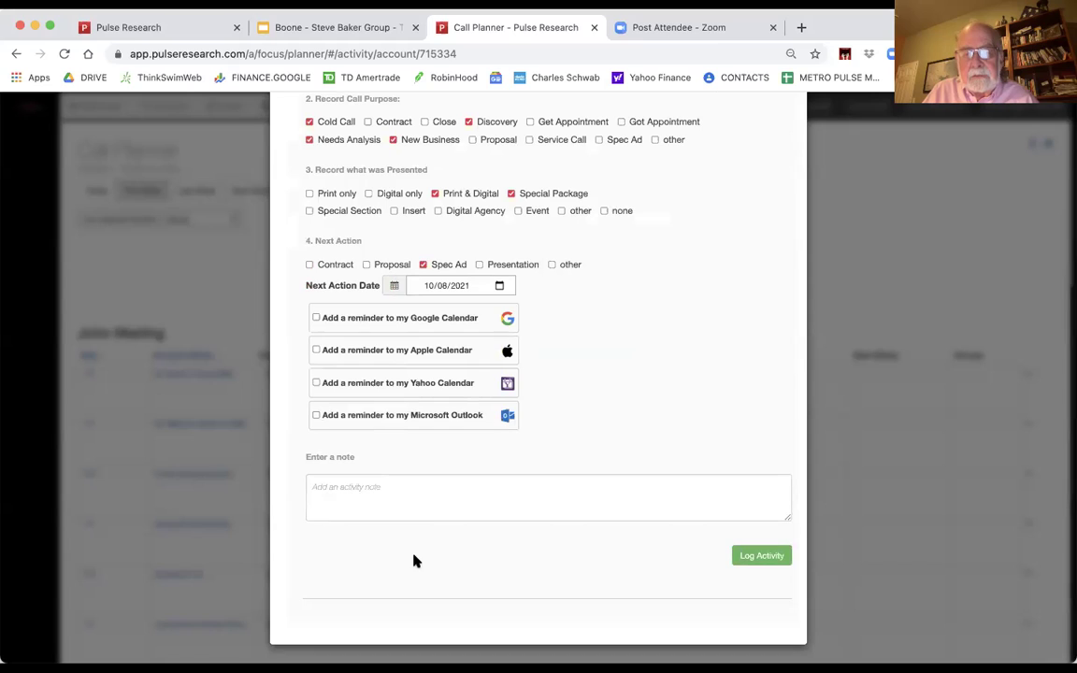
pyautogui.click(762, 557)
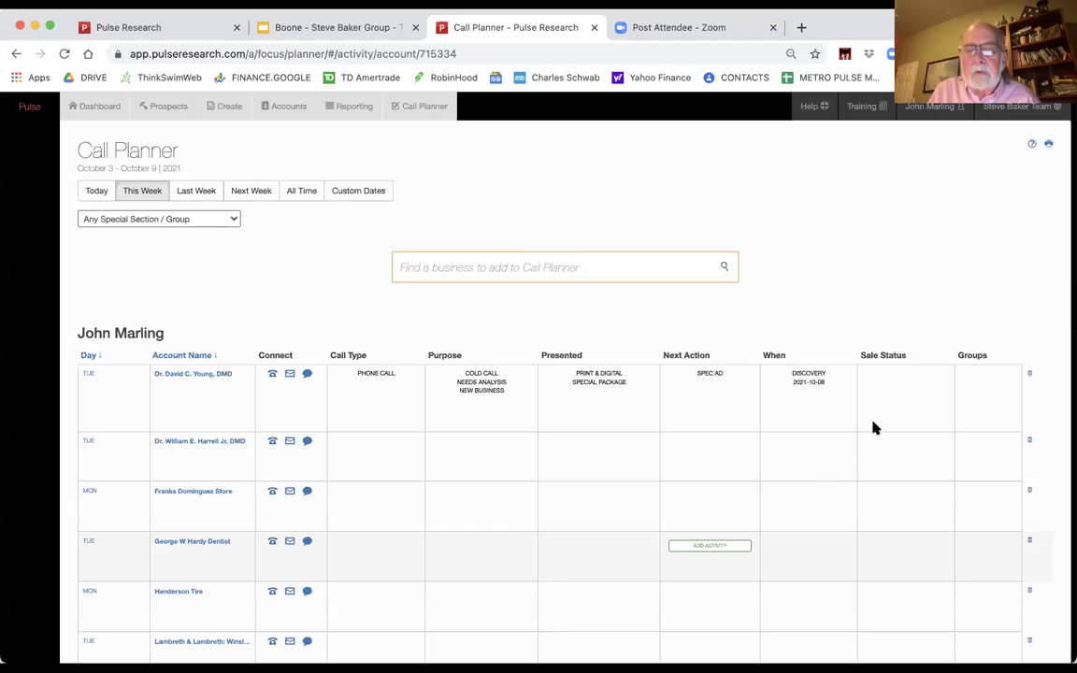
# Step: View the dentist's sales record from Sale Status and open the research flyer of its presentation
pyautogui.click(897, 381)
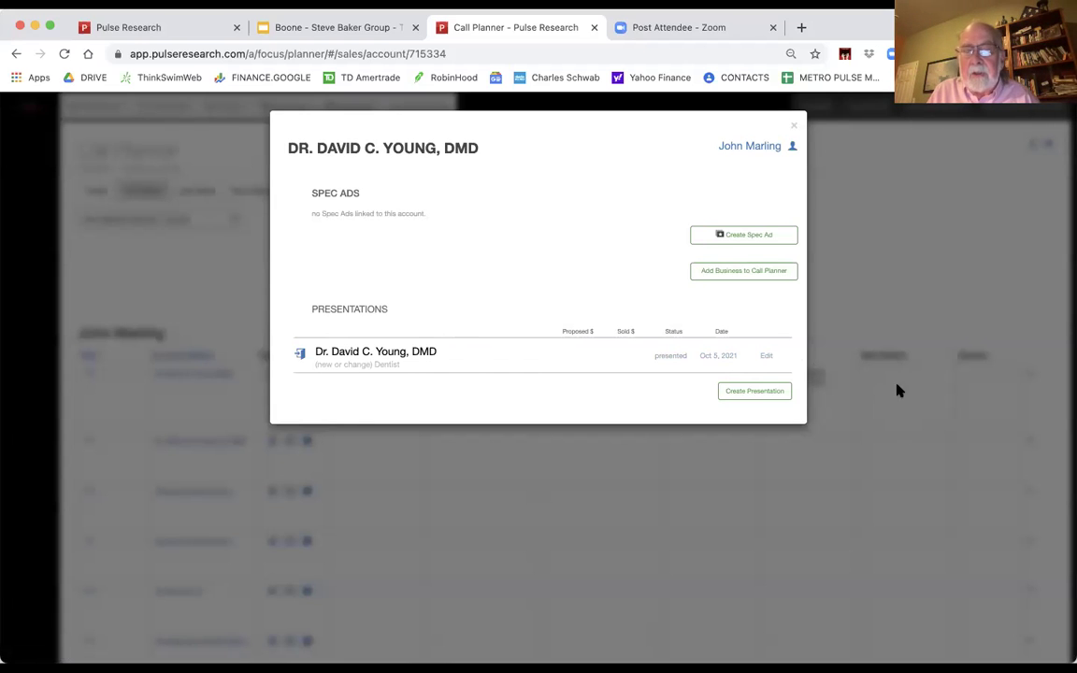
pyautogui.click(795, 125)
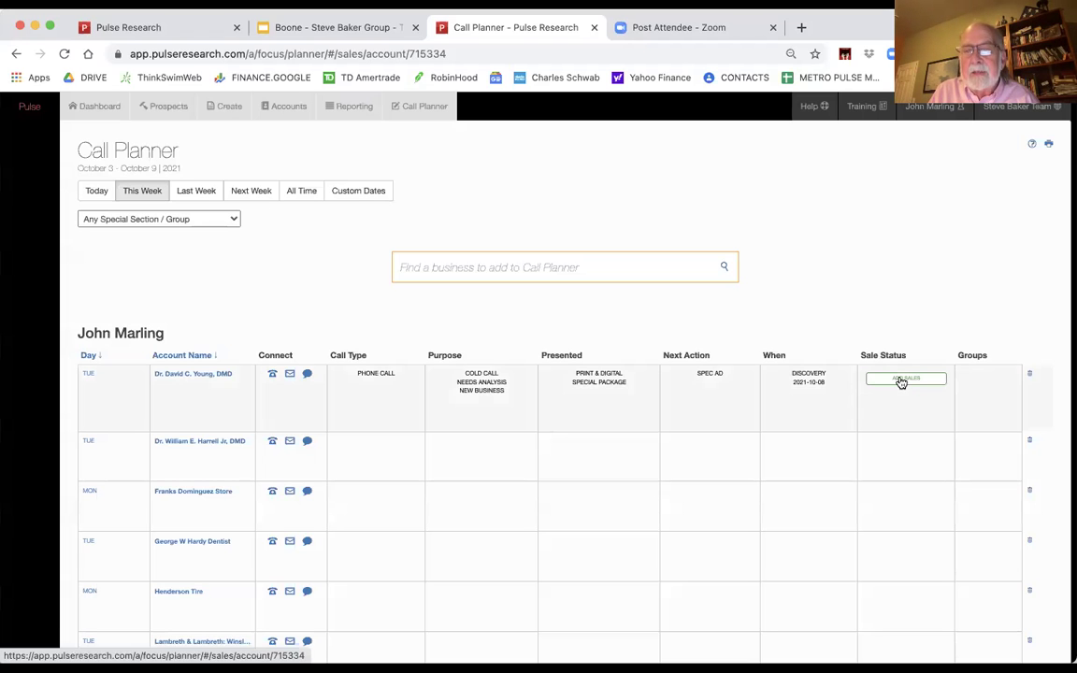
pyautogui.click(902, 381)
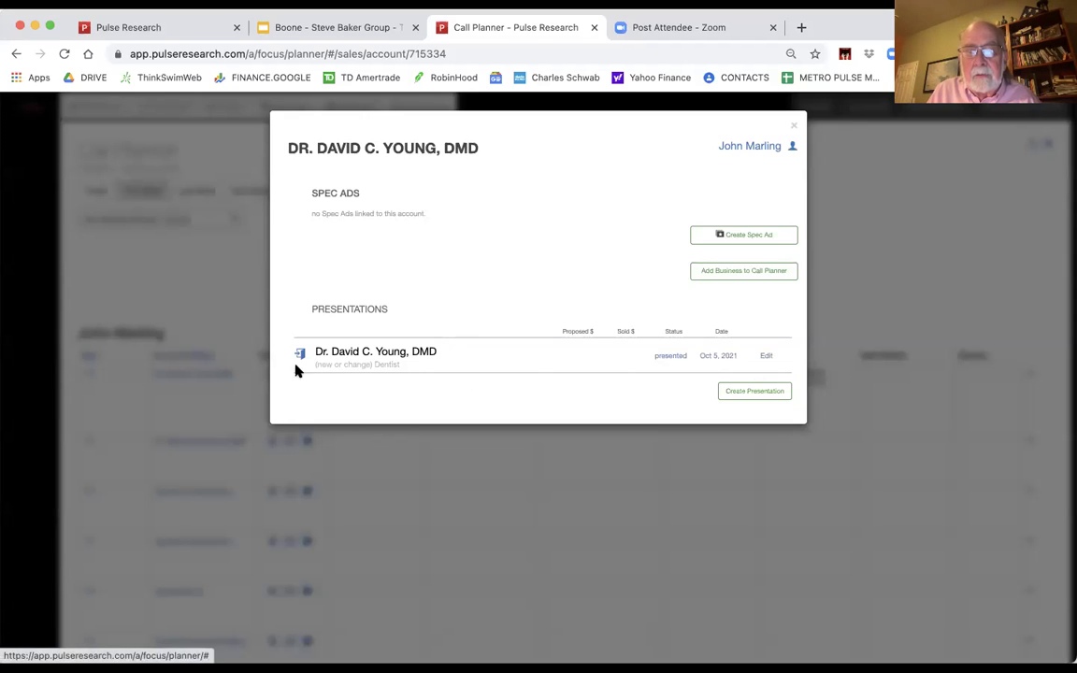
pyautogui.click(301, 356)
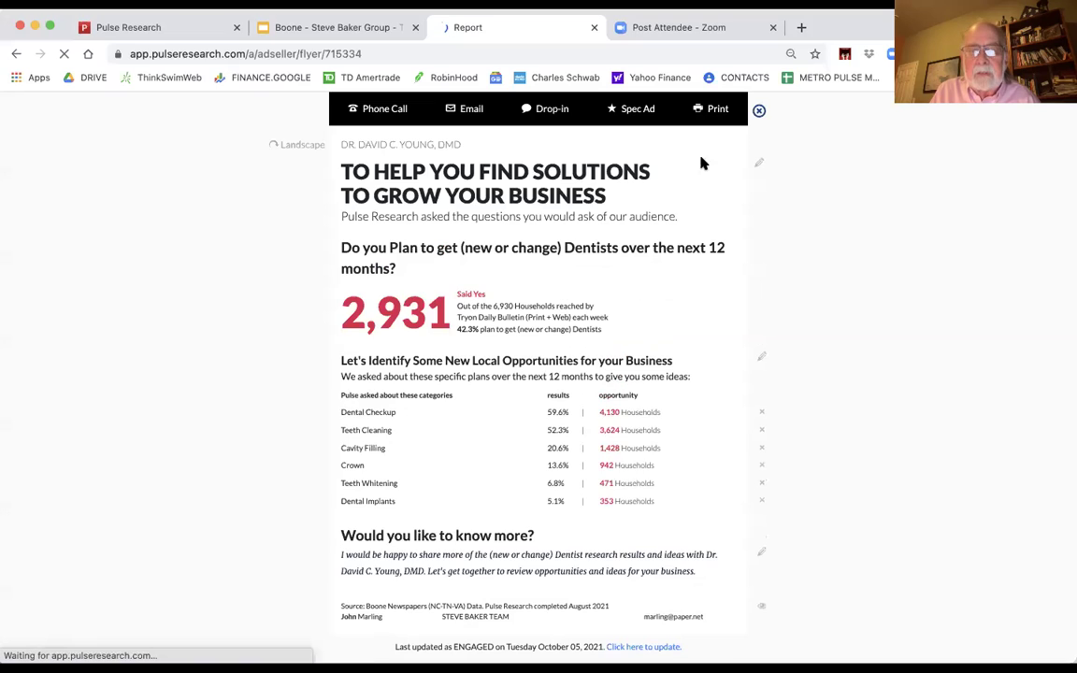
# Step: Leave the flyer, return to the Call Planner, and review the actions available for the dentist's presentation in its sales record
pyautogui.click(759, 111)
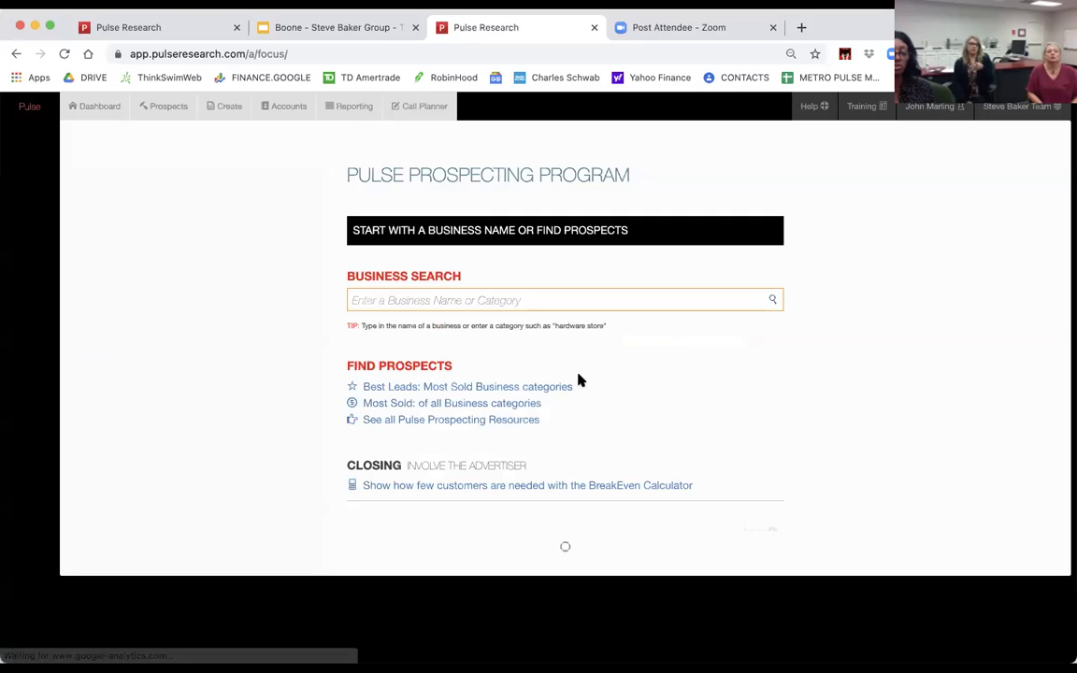
pyautogui.click(419, 107)
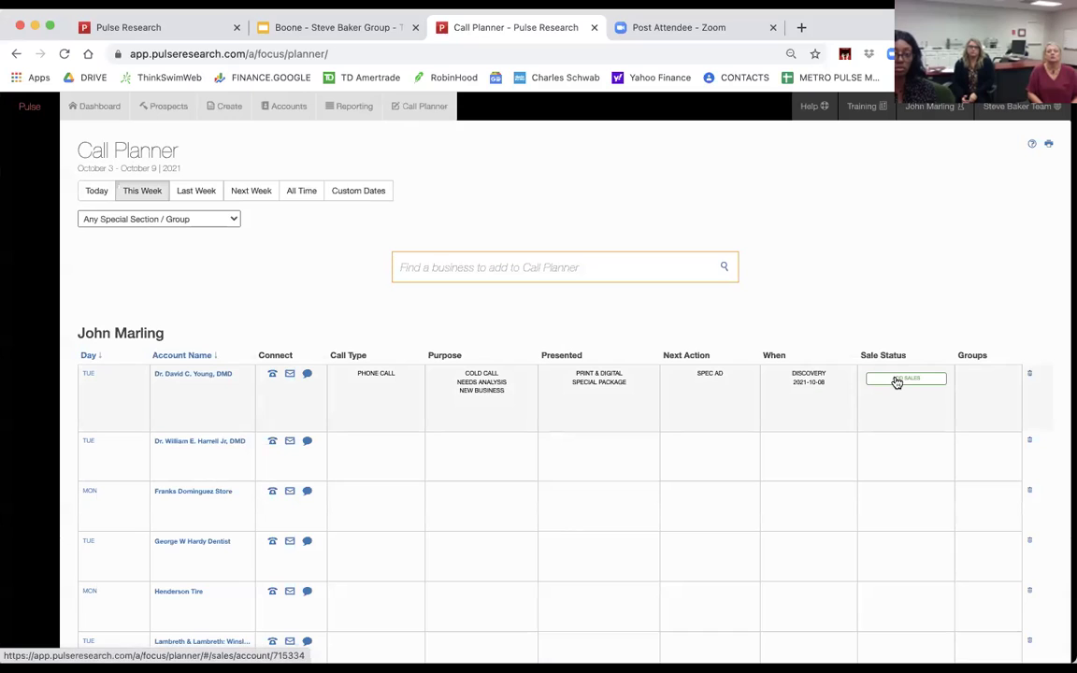
pyautogui.click(896, 380)
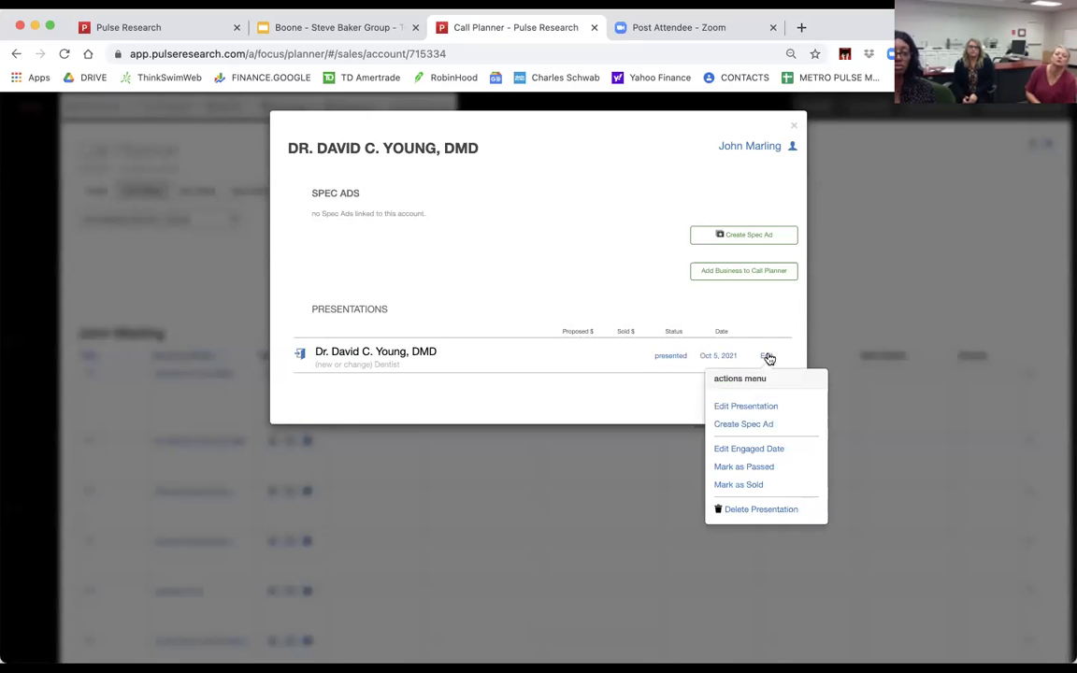
pyautogui.click(785, 311)
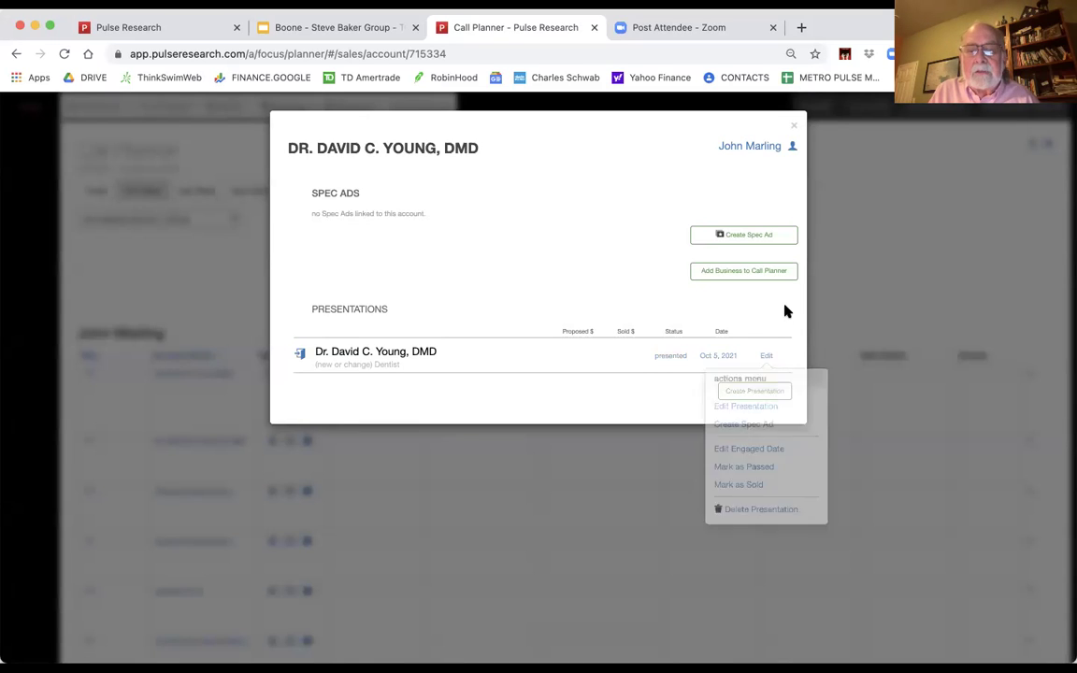
pyautogui.click(796, 128)
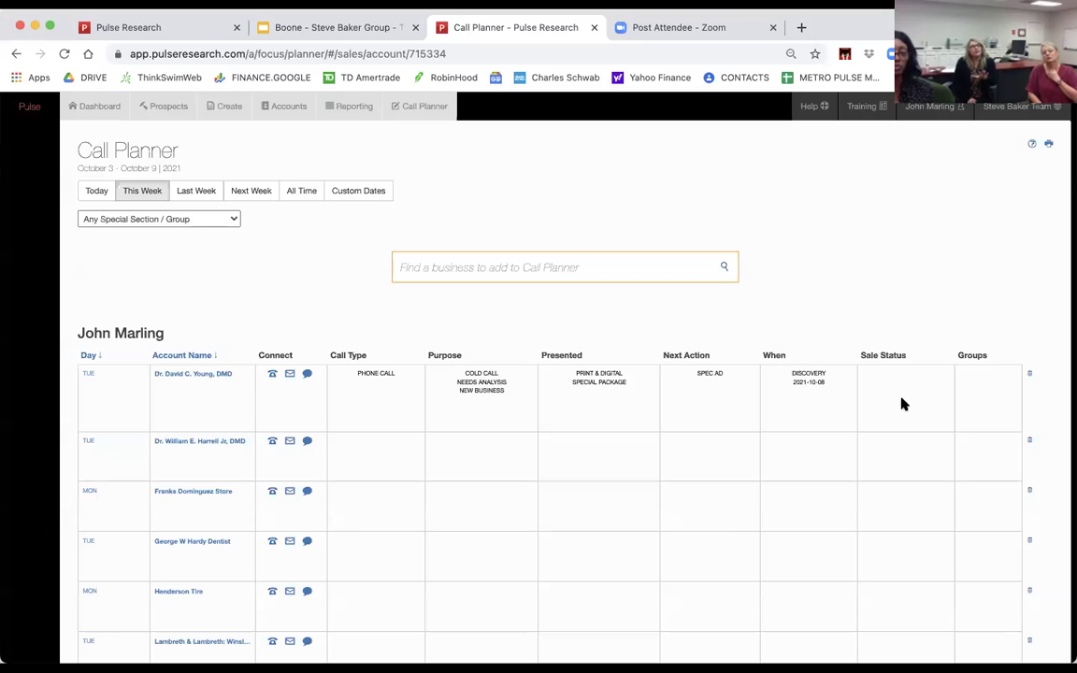
# Step: Mark the first-listed dentist's presentation as sold on October 5, 2021, with type New and a sale value of $15000
pyautogui.moveTo(903, 404)
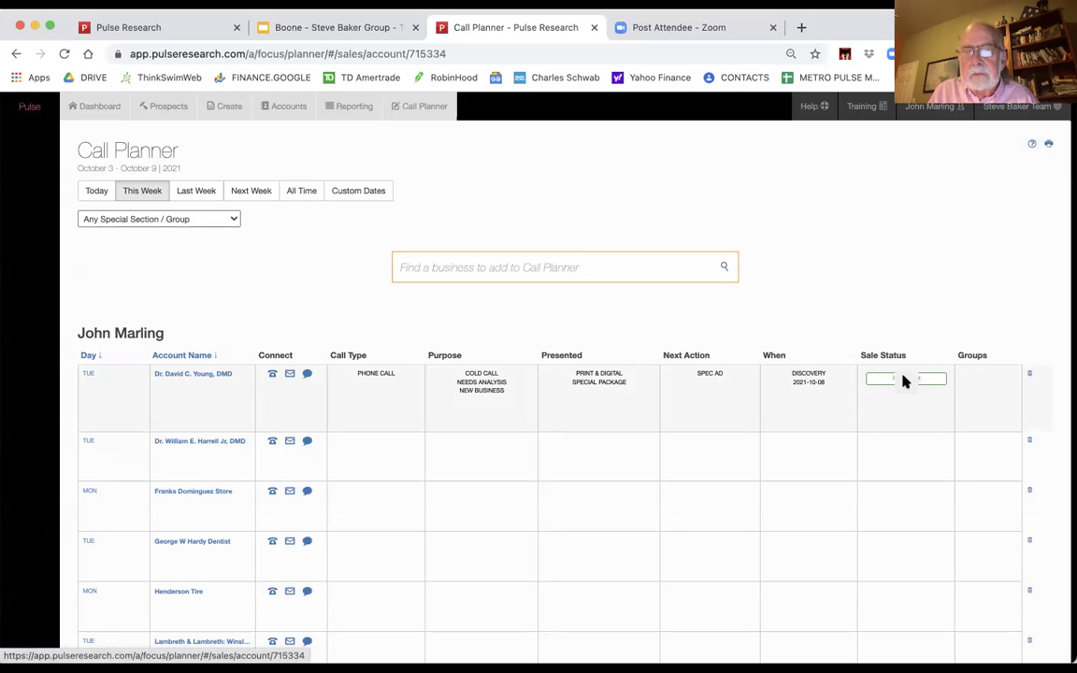
pyautogui.click(904, 380)
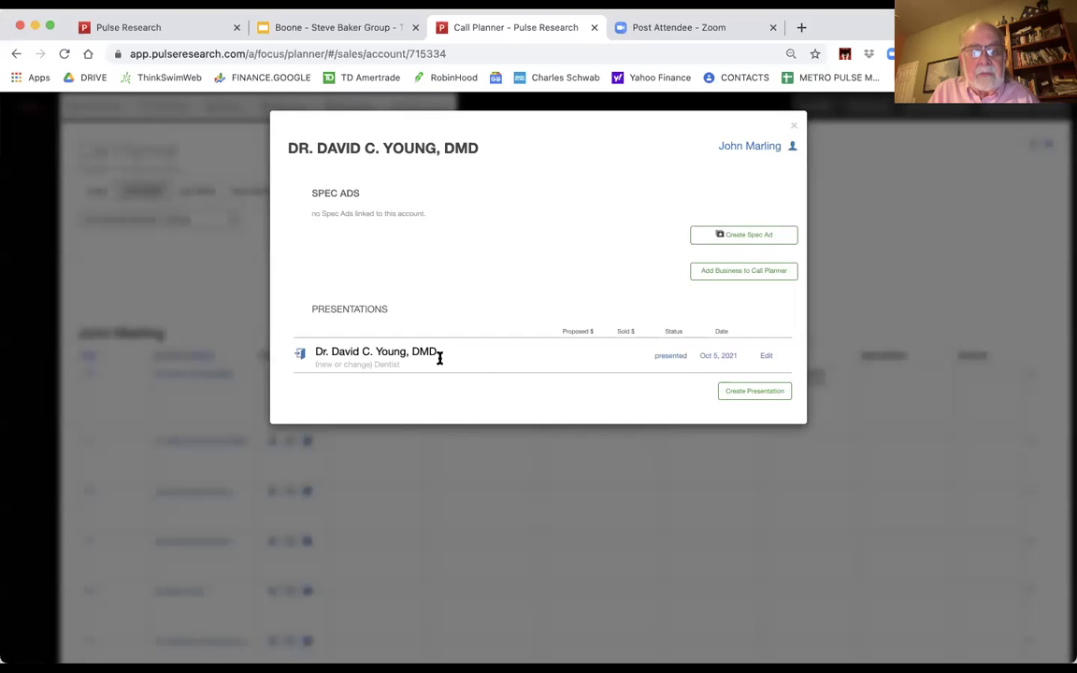
pyautogui.click(767, 357)
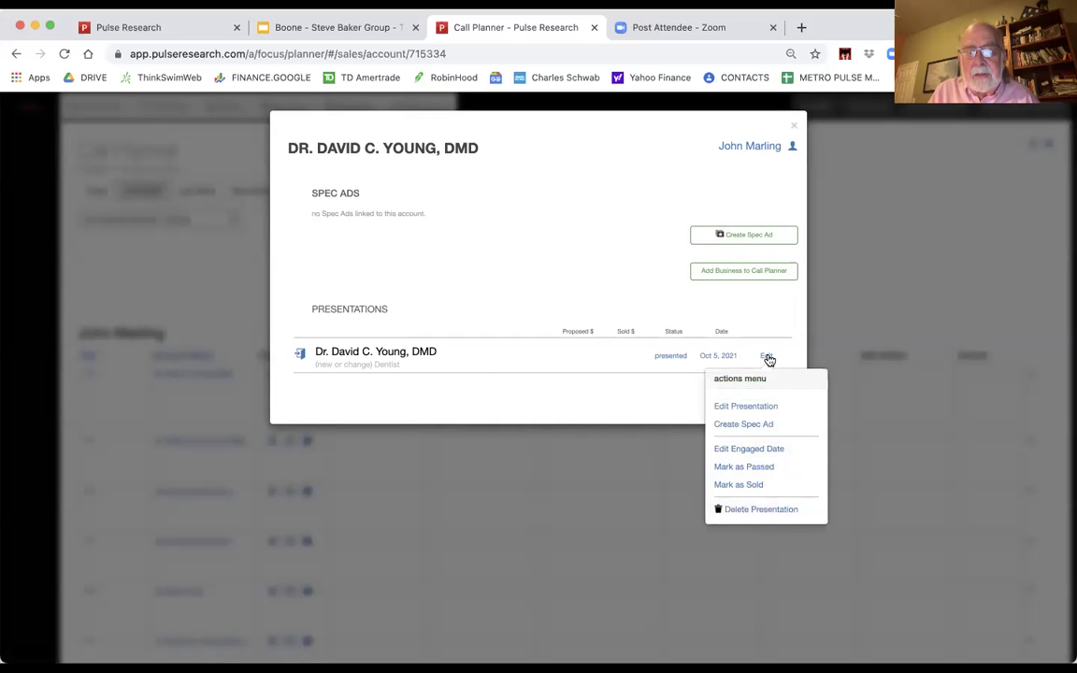
pyautogui.click(754, 485)
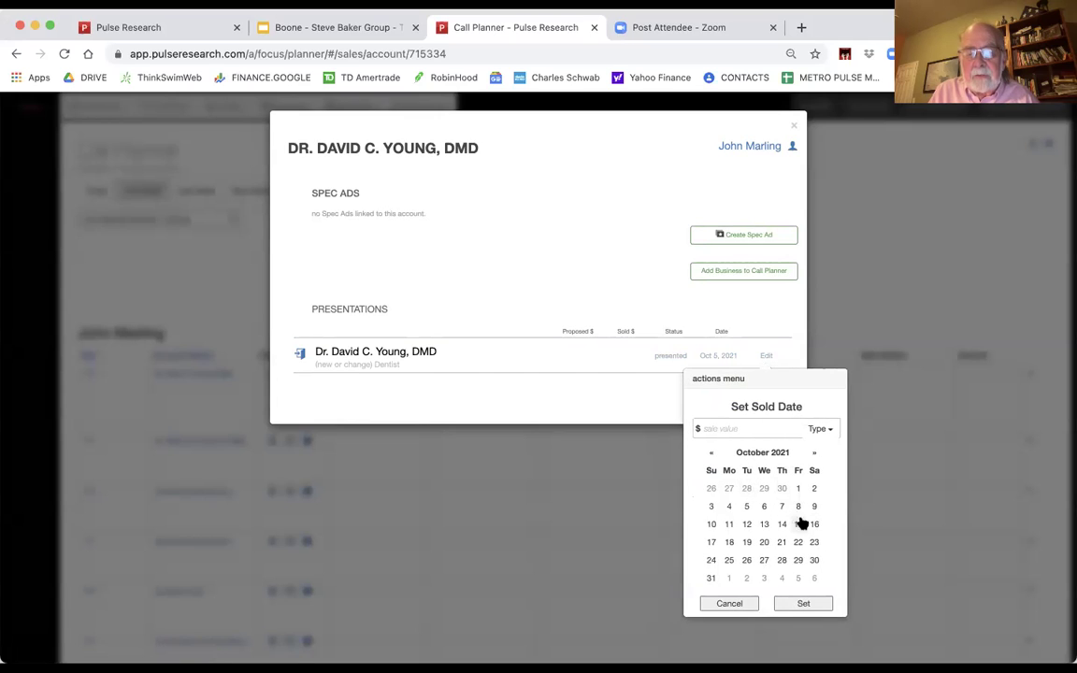
pyautogui.click(746, 507)
pyautogui.click(823, 430)
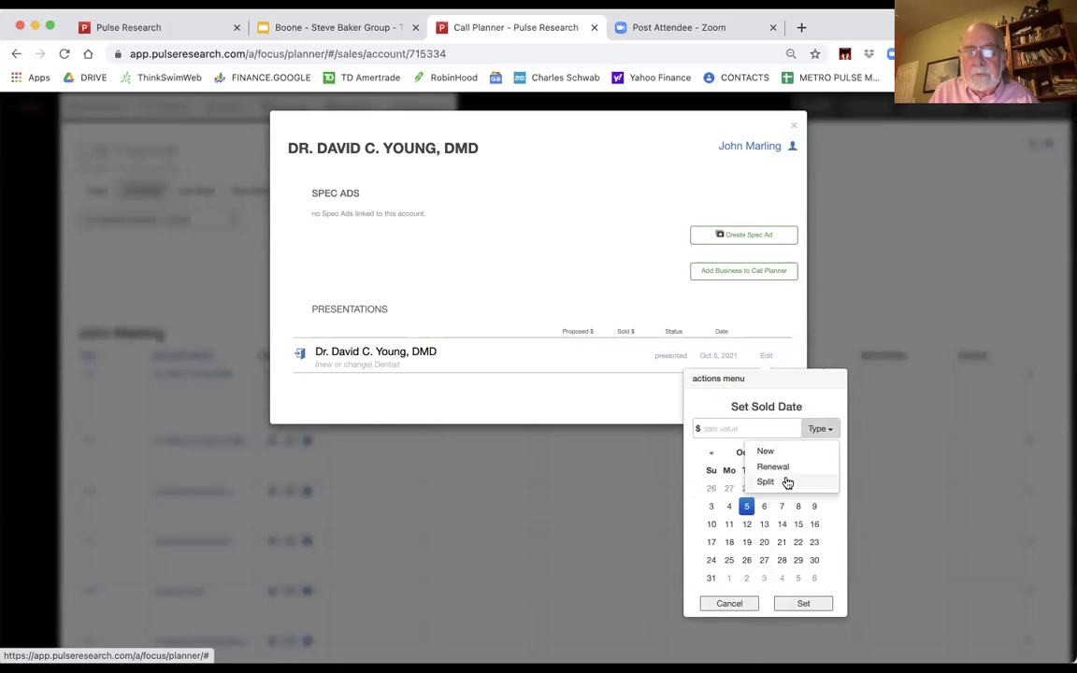
pyautogui.click(765, 452)
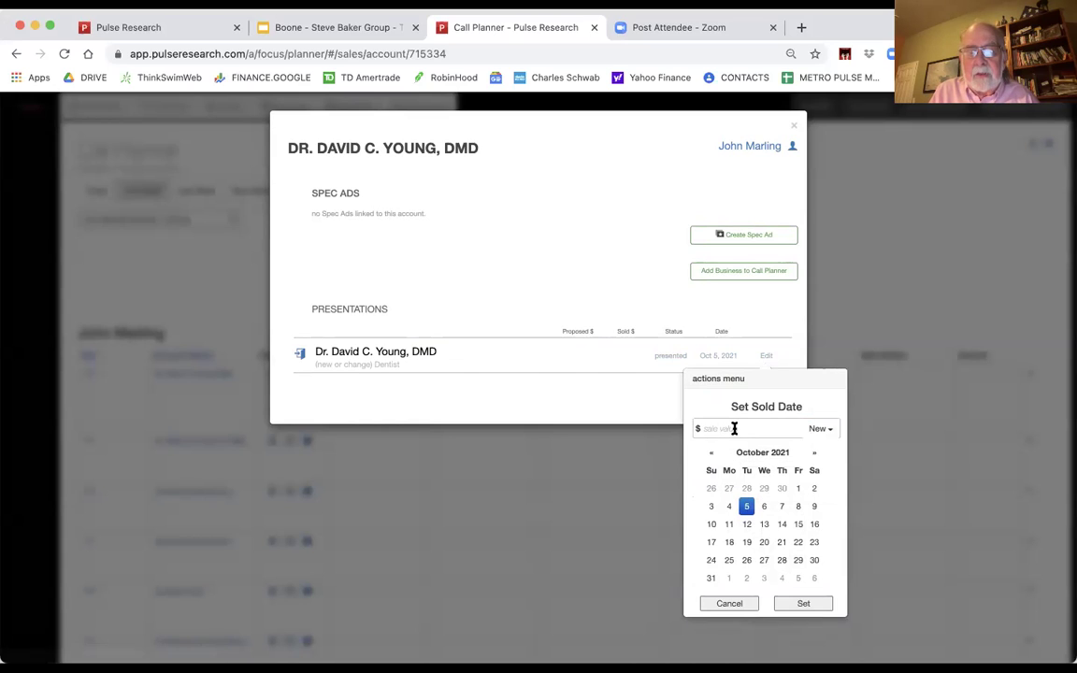
pyautogui.write('15000')
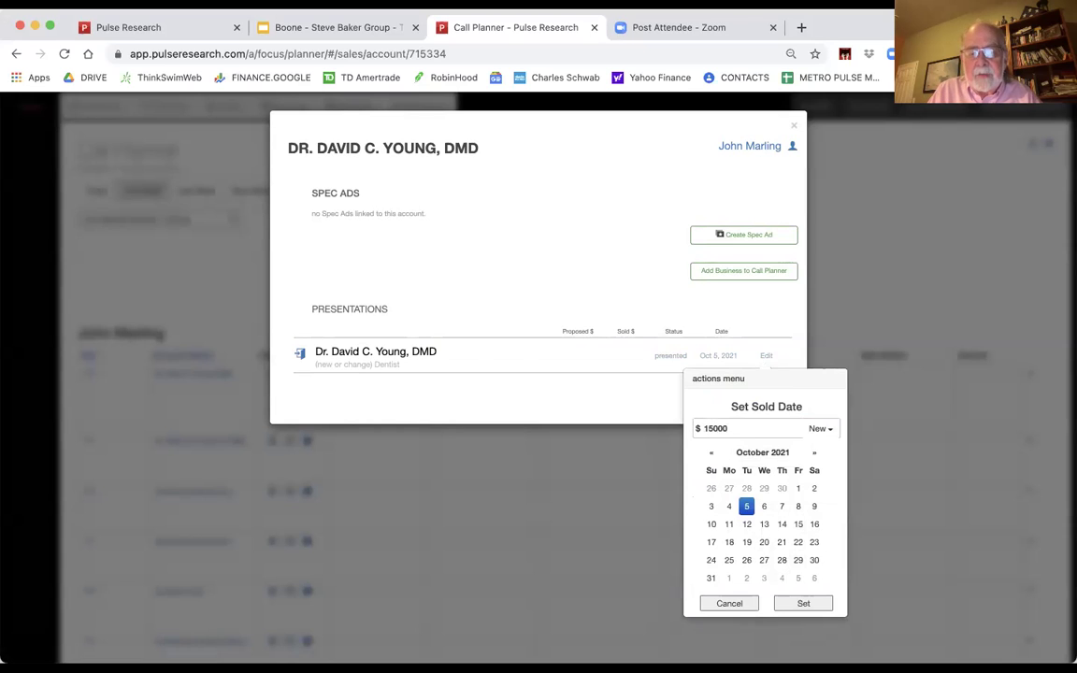
pyautogui.click(801, 604)
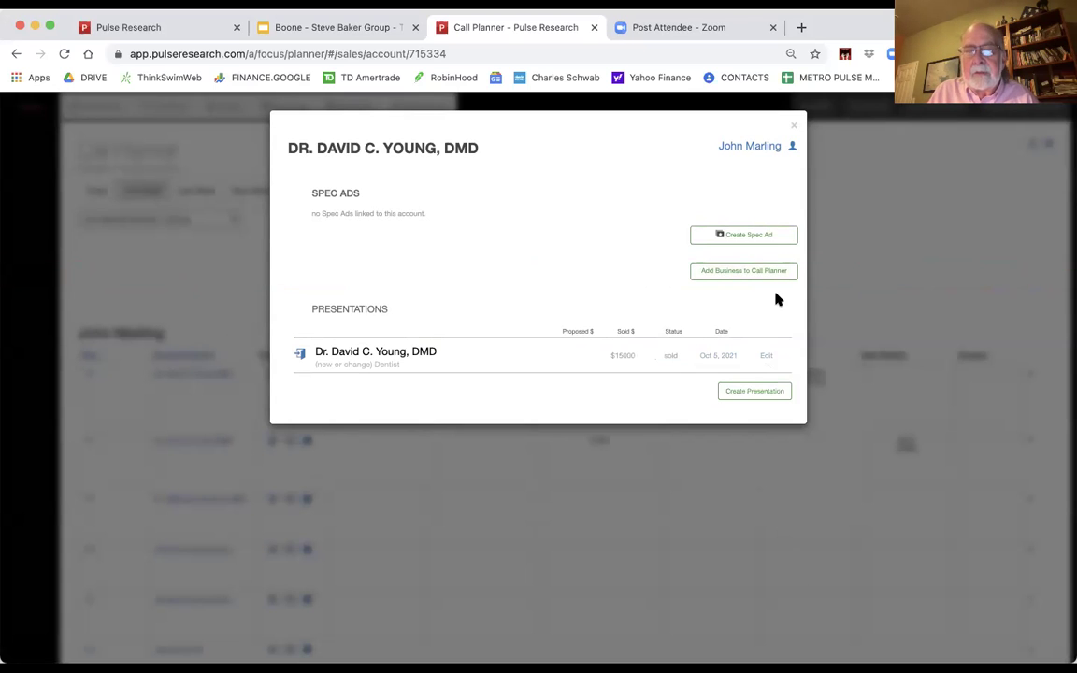
pyautogui.click(796, 127)
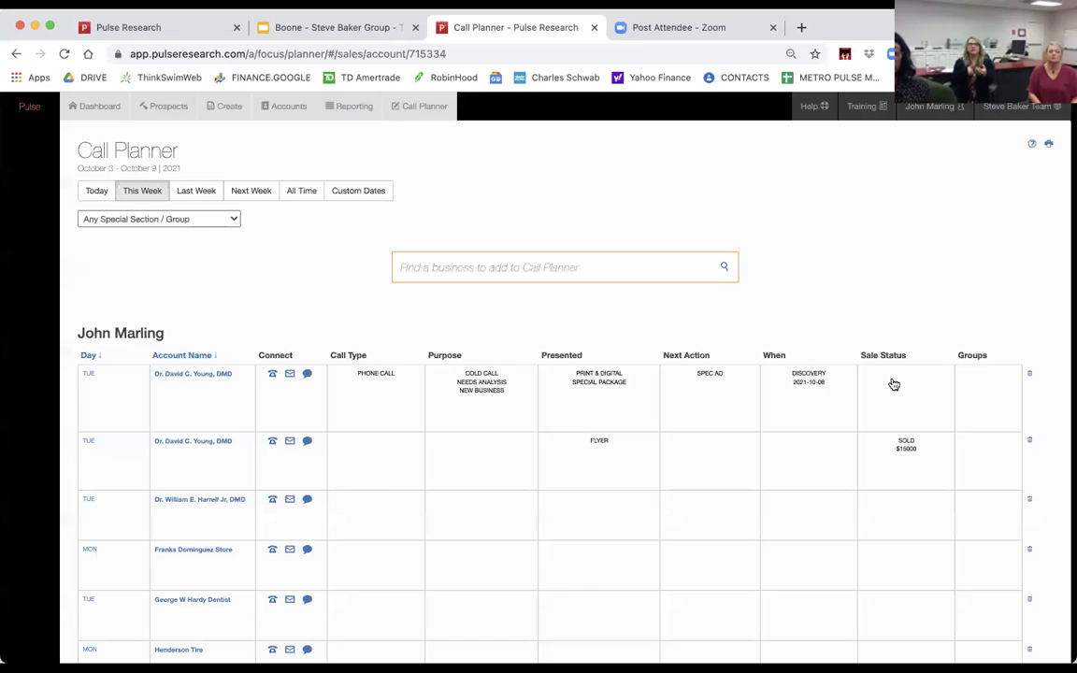
# Step: View the team goals on the dashboard, and switch to the Google Slides presentation to show the slide on difficulty with spec ads
pyautogui.moveTo(894, 385)
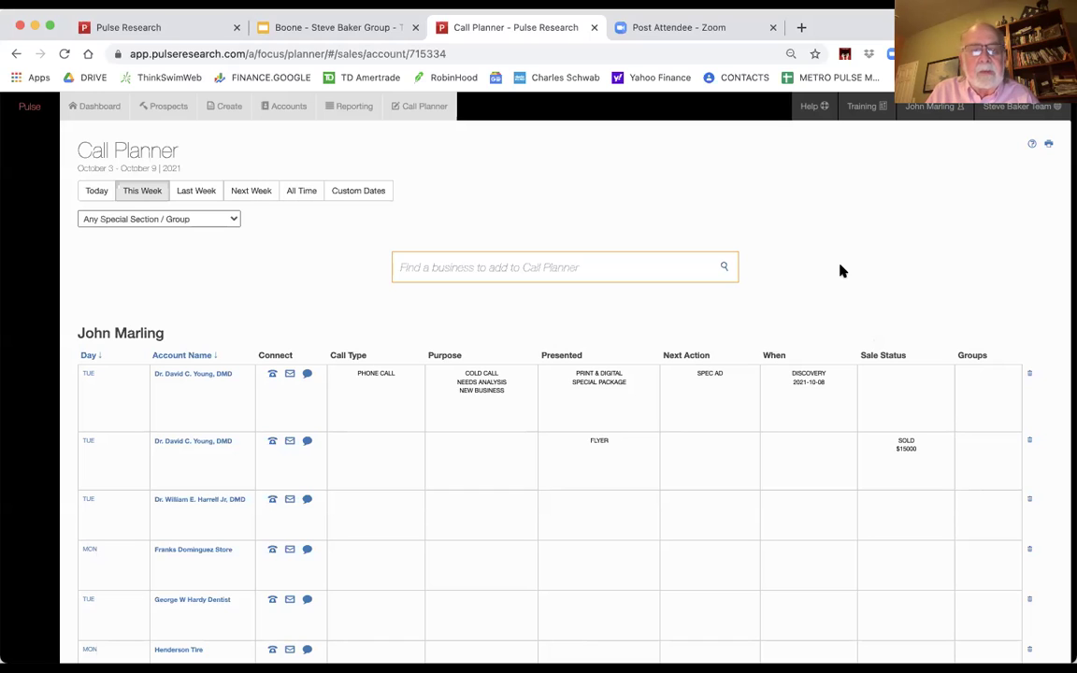
pyautogui.click(101, 107)
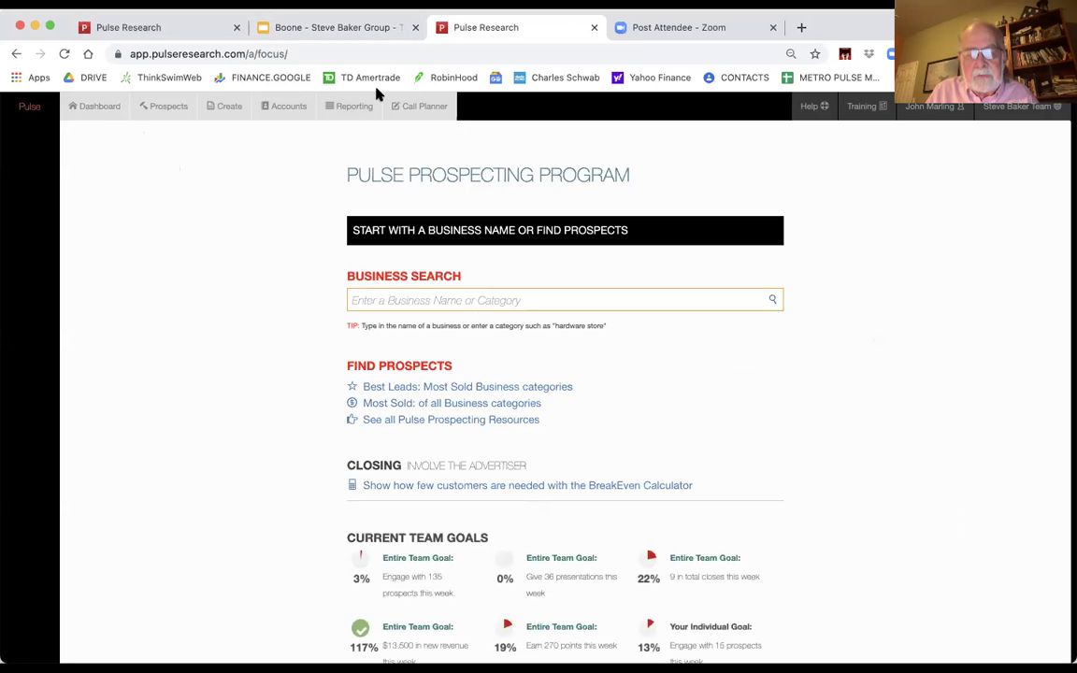
pyautogui.click(345, 35)
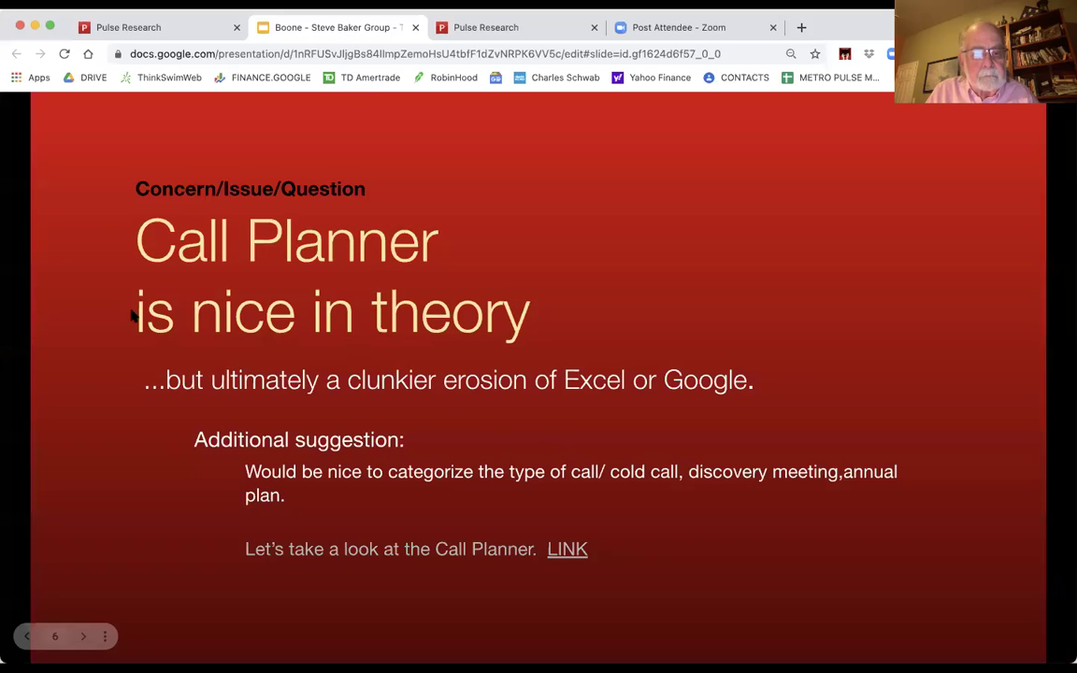
pyautogui.click(304, 332)
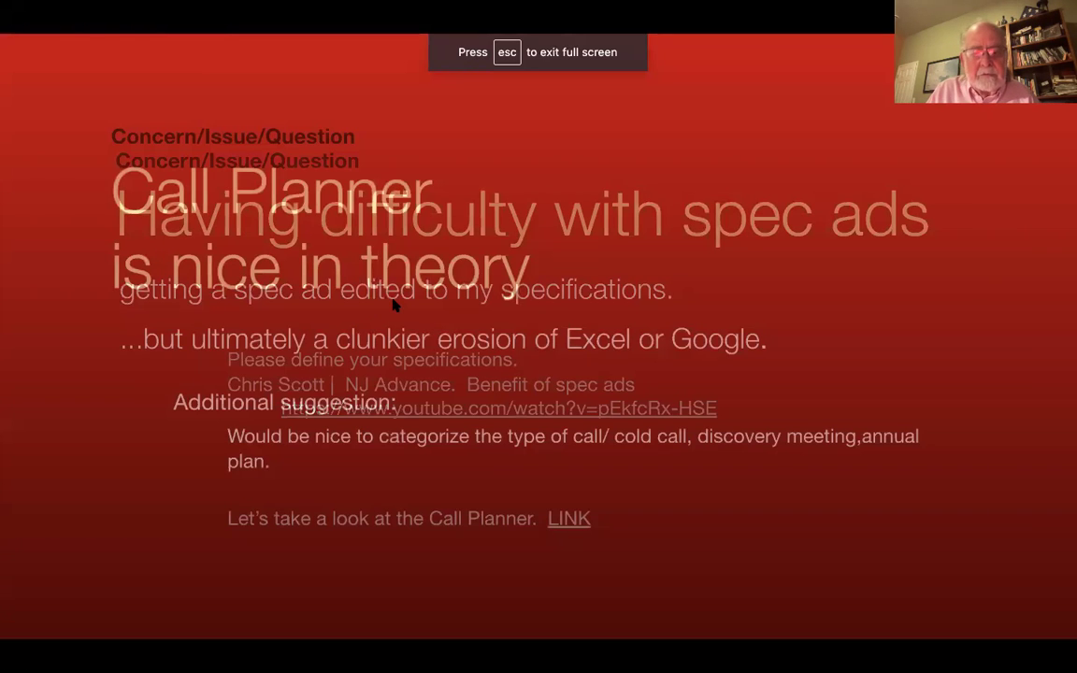